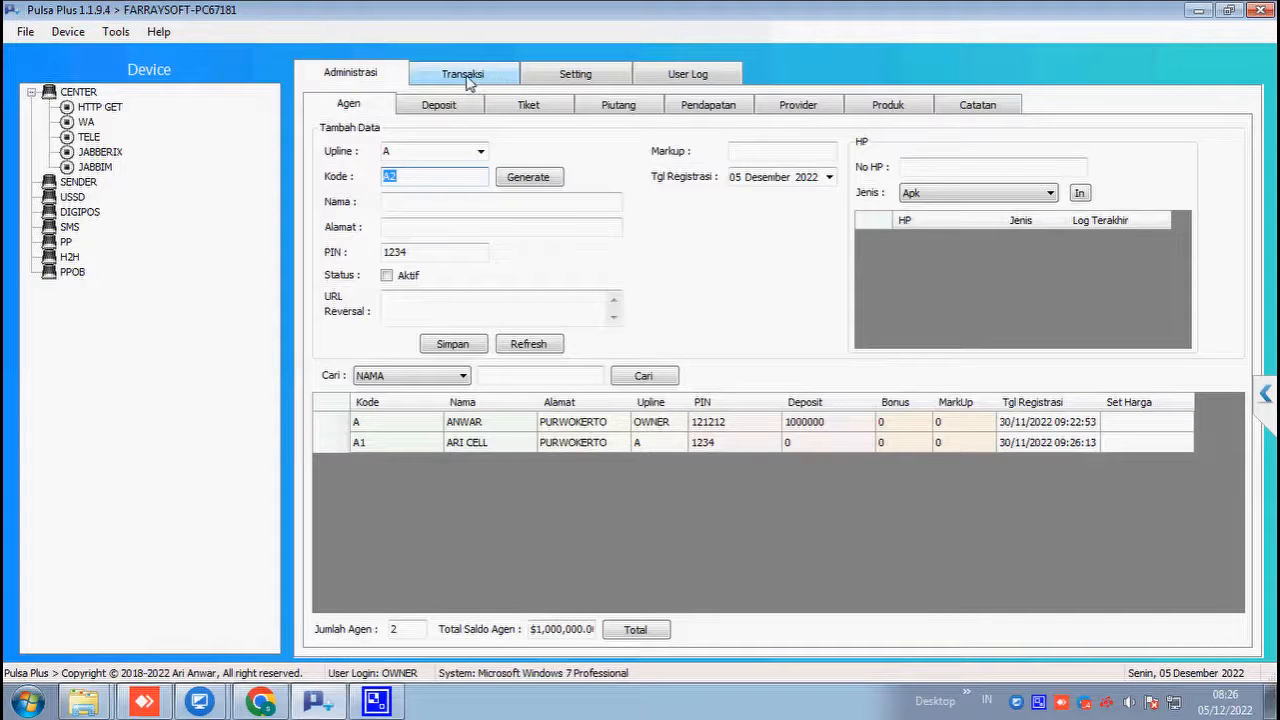
# Step: Open the Setting page to list the HTTP GET, WhatsApp, TelegramBot and Jabber center devices
pyautogui.click(534, 80)
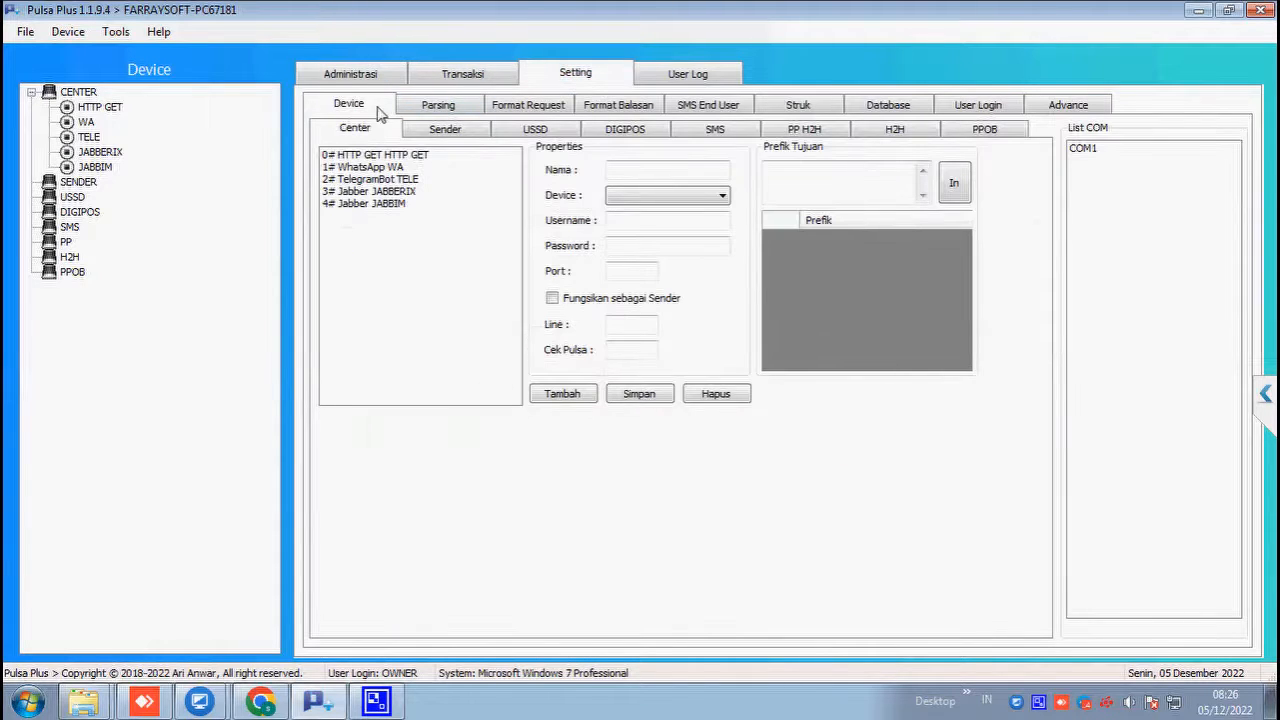
# Step: Browse the USSD and Sender device lists and view the 1# WhatsApp WA center connection's settings
pyautogui.click(529, 136)
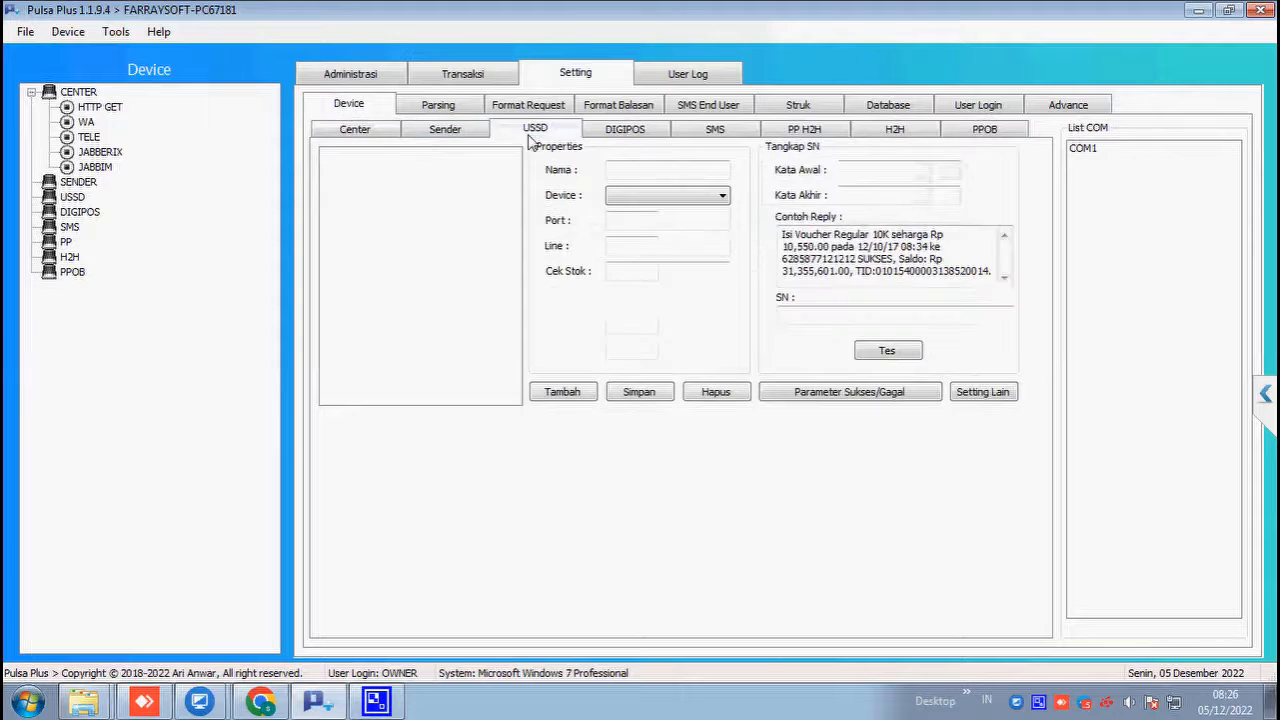
pyautogui.click(447, 130)
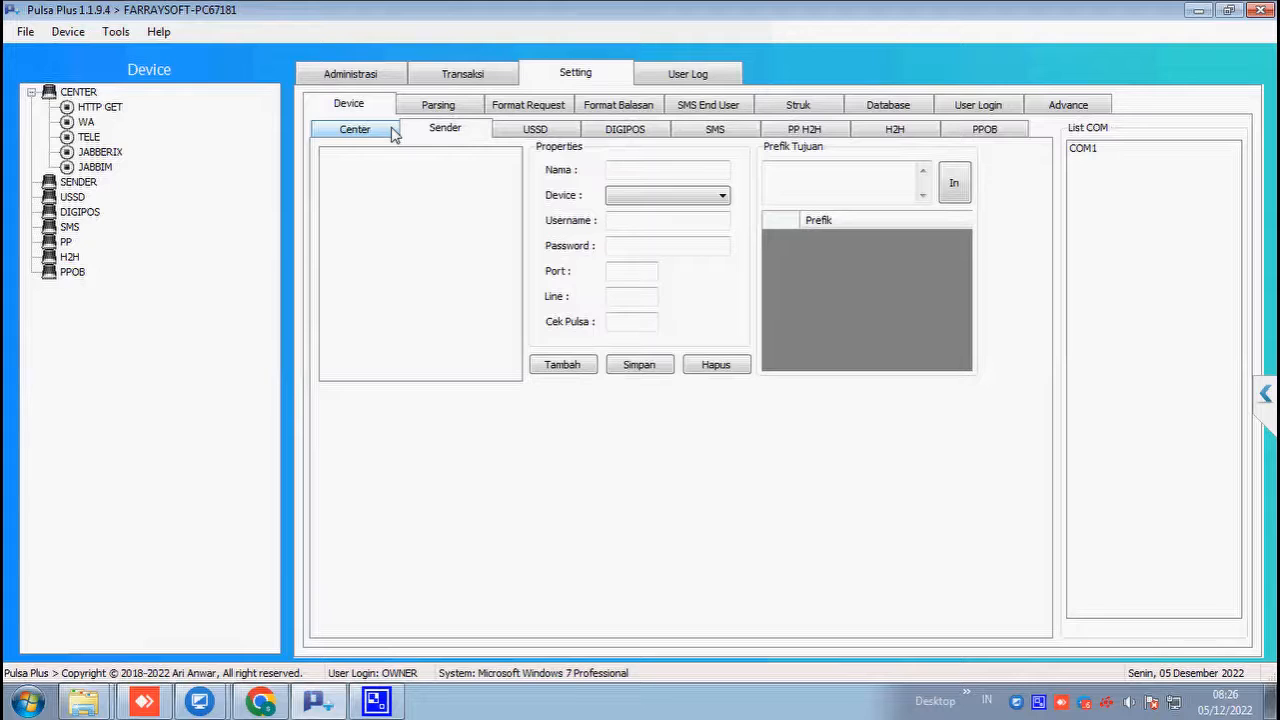
pyautogui.click(393, 133)
pyautogui.click(444, 132)
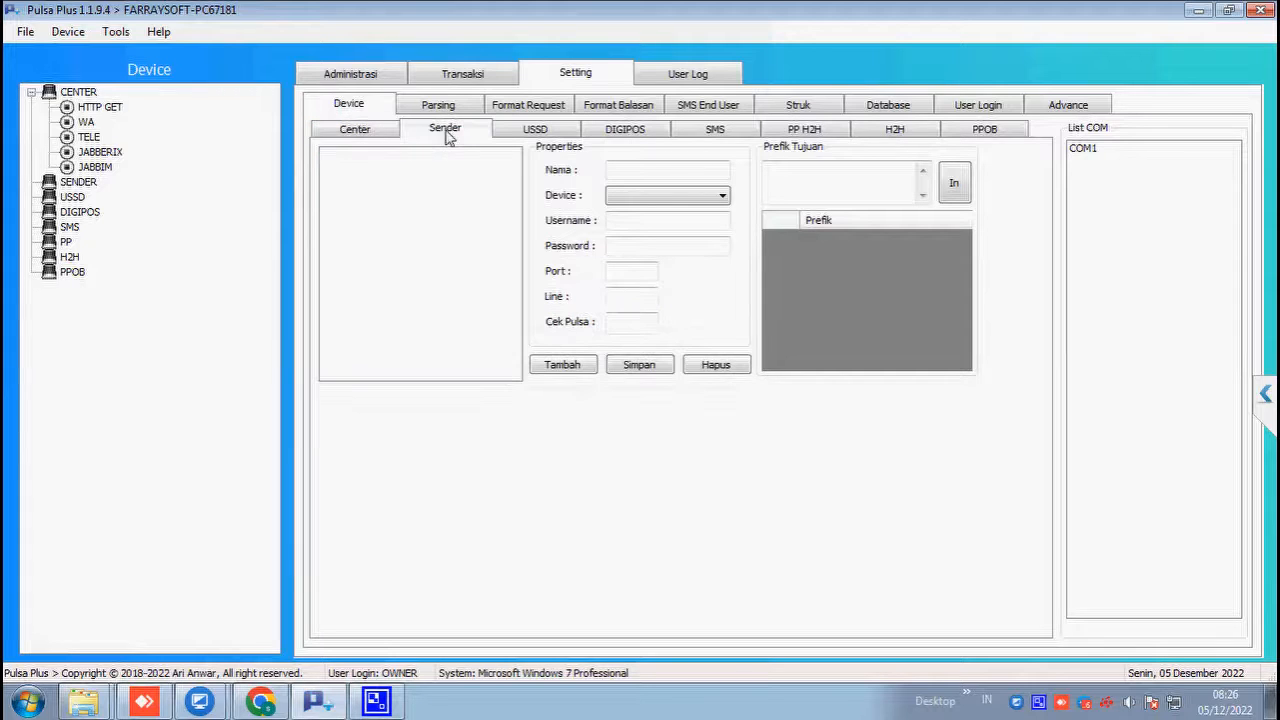
pyautogui.click(397, 132)
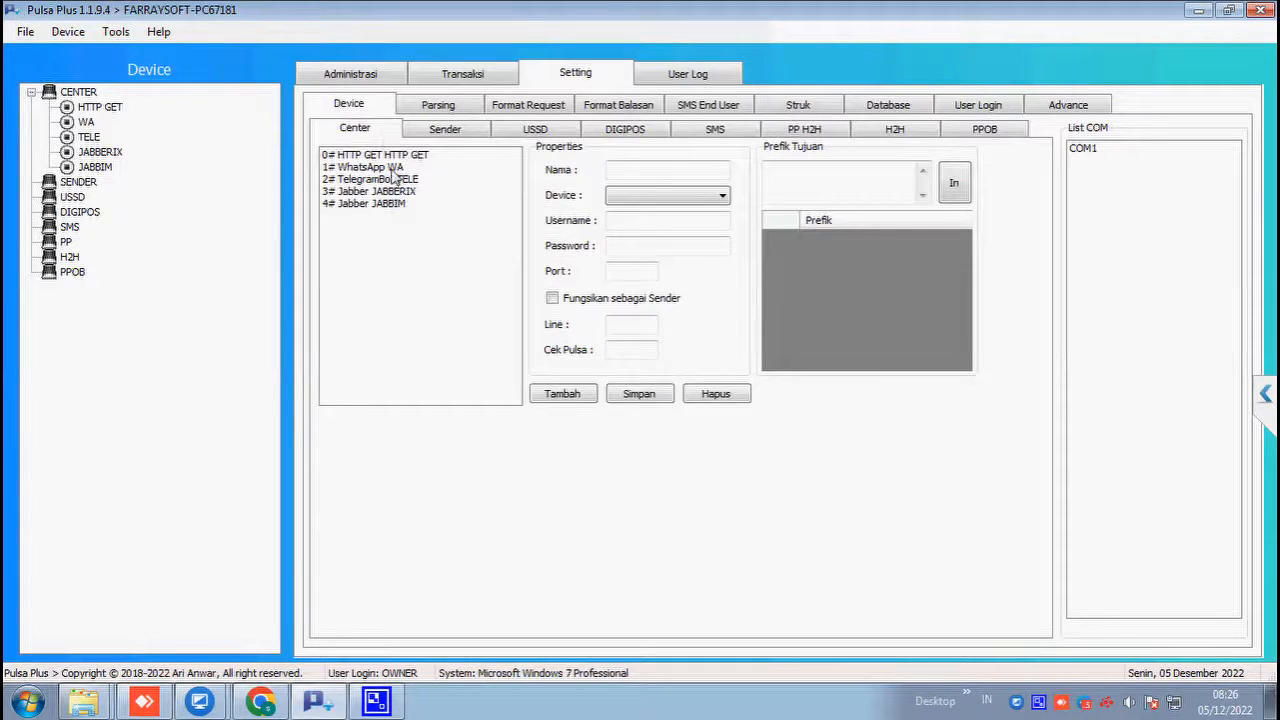
pyautogui.click(400, 167)
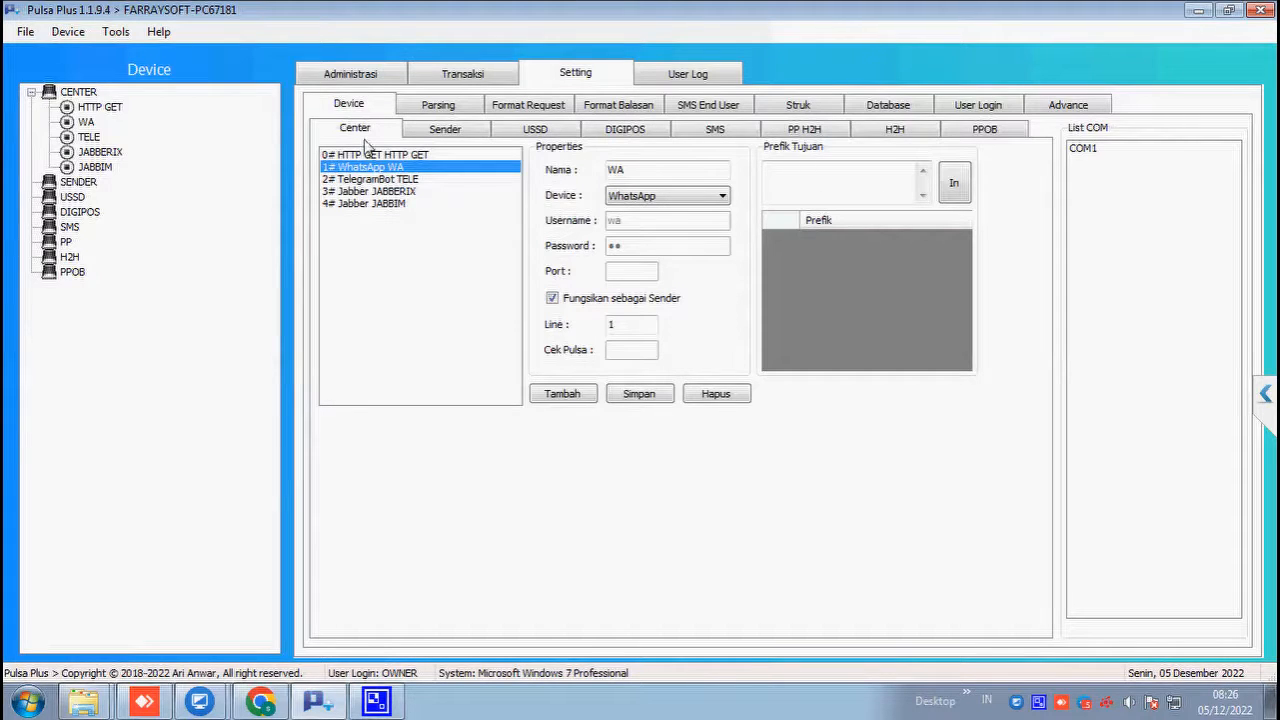
pyautogui.click(533, 130)
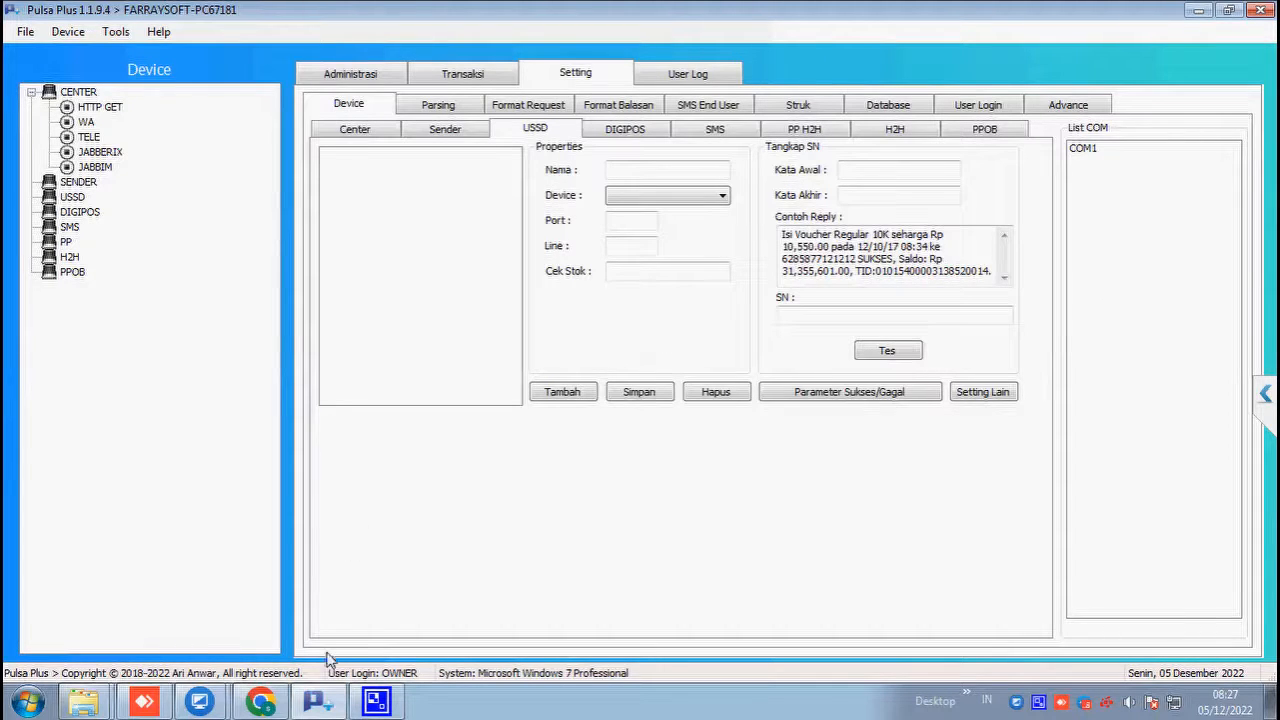
# Step: In UltraViewer, dismiss the notification and select 1# ModemGSM COM37 MOBO in the USSD list
pyautogui.click(318, 702)
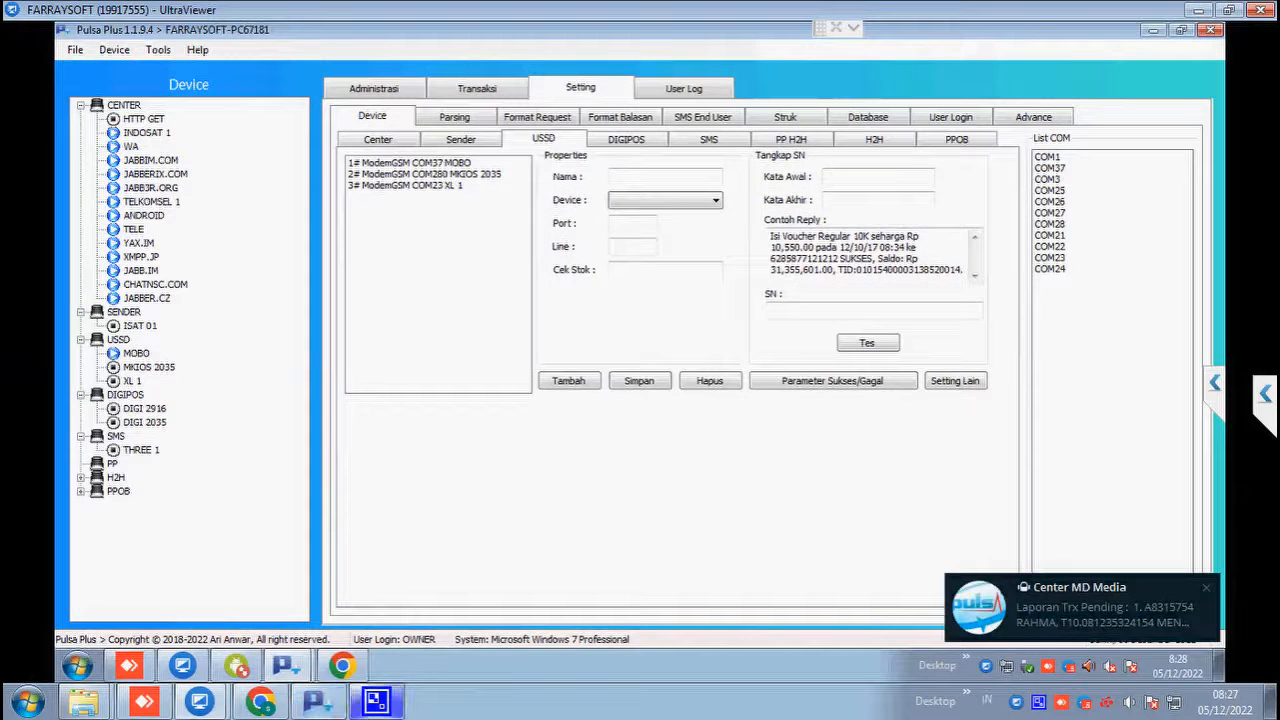
pyautogui.click(1206, 588)
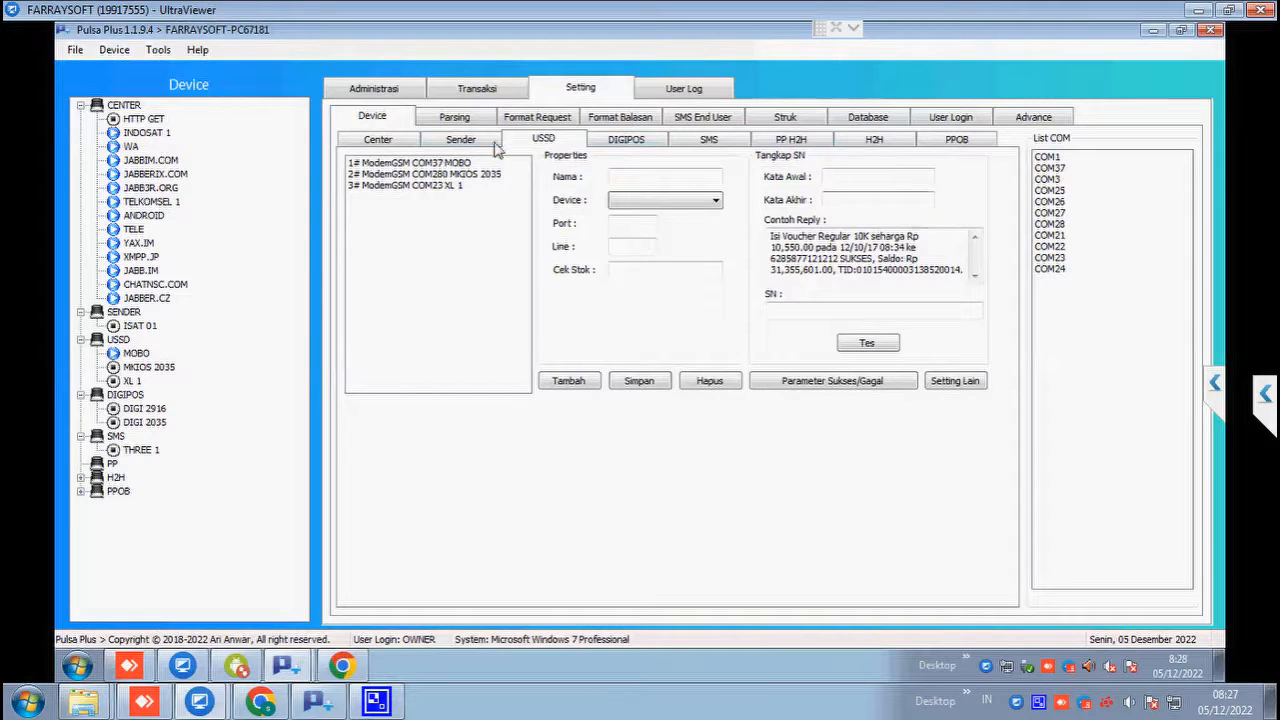
pyautogui.click(452, 168)
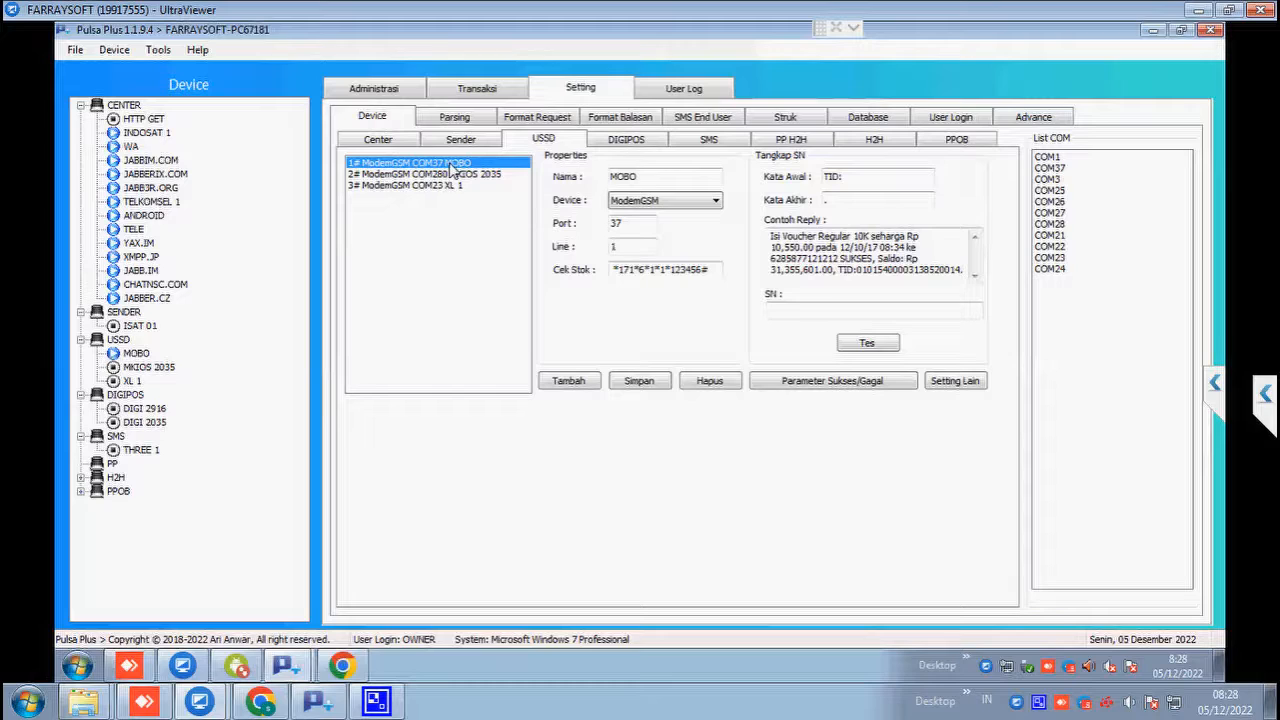
pyautogui.click(635, 229)
pyautogui.moveTo(624, 224); pyautogui.dragTo(587, 224)
pyautogui.click(633, 228)
pyautogui.moveTo(629, 224); pyautogui.dragTo(601, 224)
pyautogui.click(621, 224)
pyautogui.click(684, 271)
pyautogui.moveTo(684, 271); pyautogui.dragTo(716, 271)
pyautogui.click(617, 272)
pyautogui.click(716, 271)
pyautogui.moveTo(670, 270); pyautogui.dragTo(703, 272)
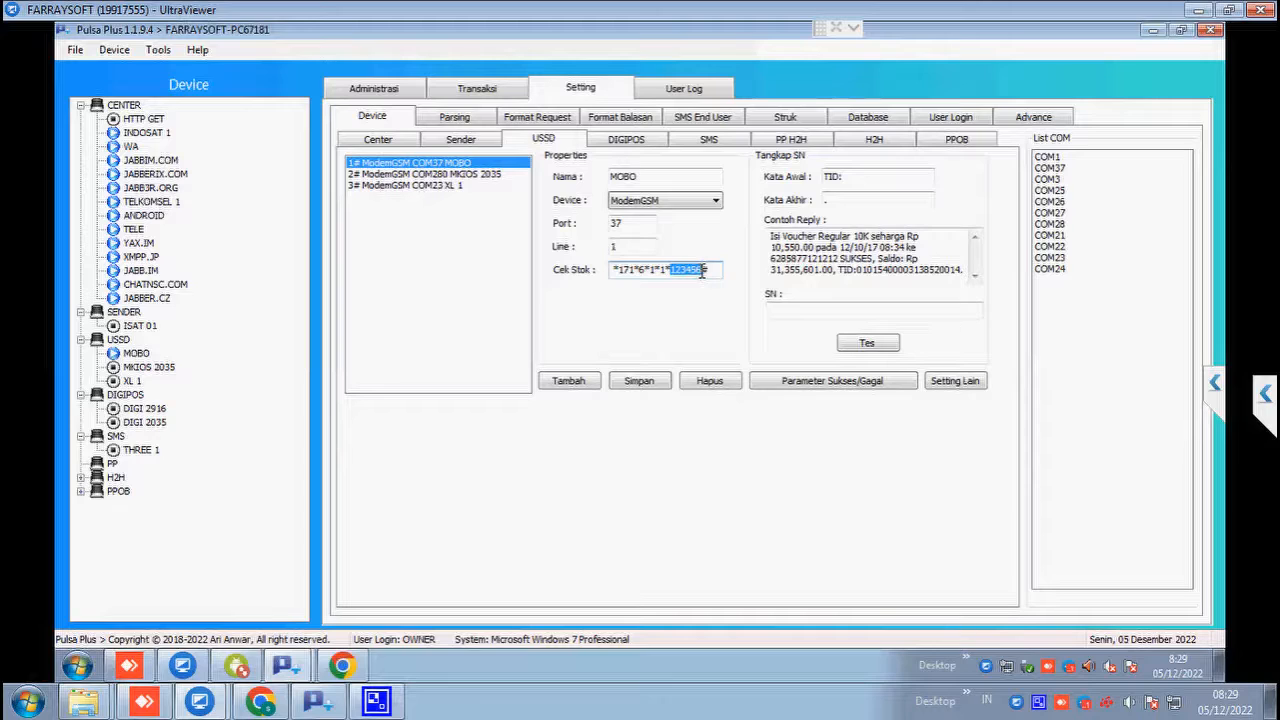
# Step: Compare the SN start word 'TID:' with the TID number in the sample reply
pyautogui.click(650, 270)
pyautogui.click(878, 180)
pyautogui.click(877, 181)
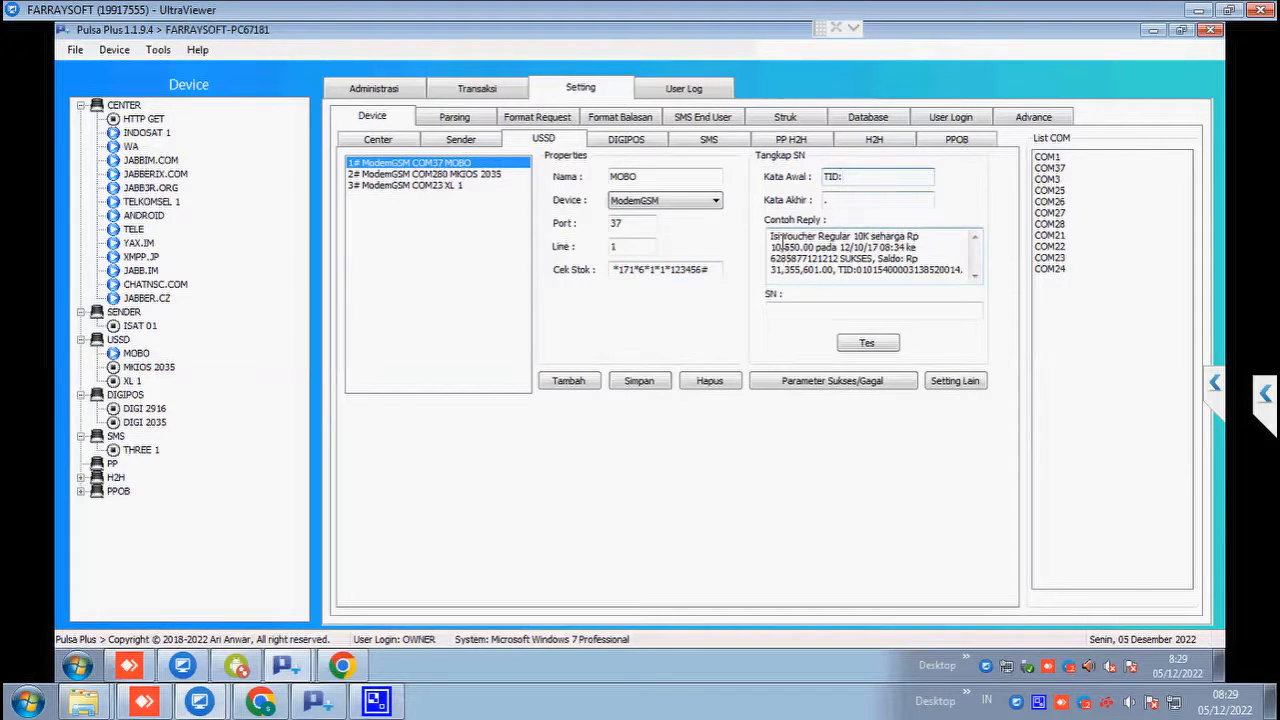
pyautogui.moveTo(772, 237); pyautogui.dragTo(920, 247)
pyautogui.click(876, 258)
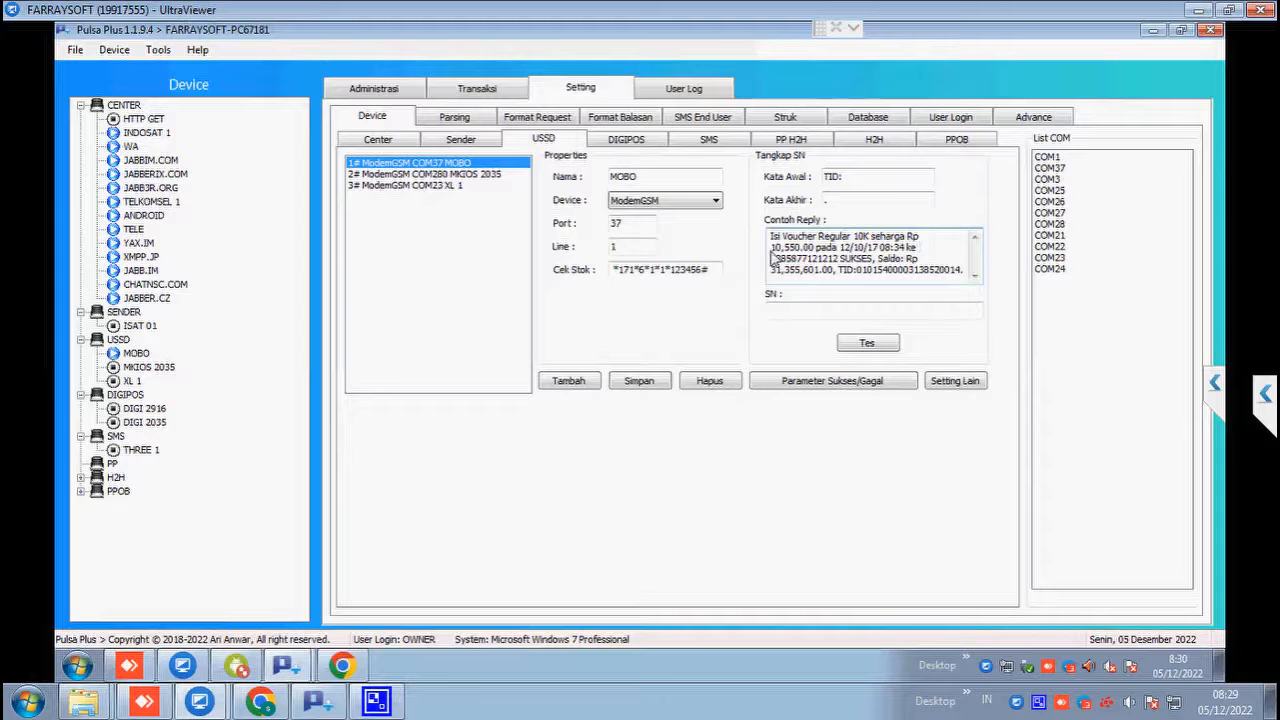
pyautogui.doubleClick(800, 258)
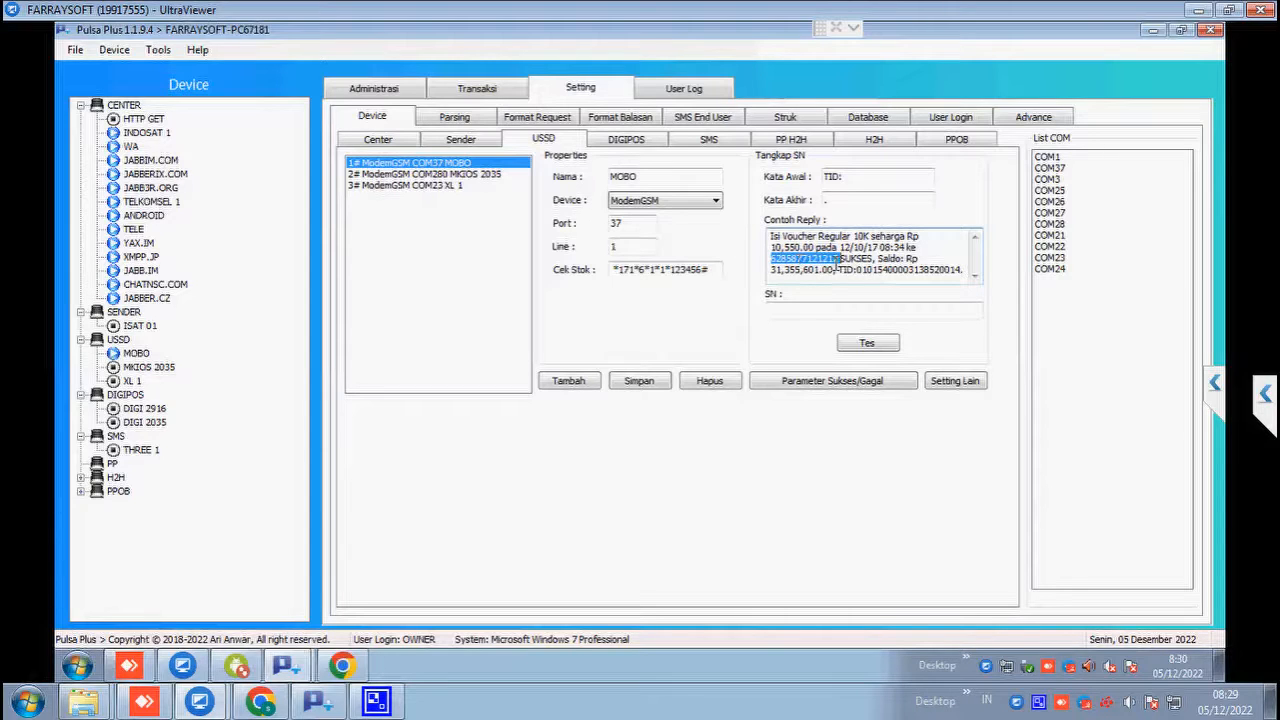
pyautogui.click(862, 258)
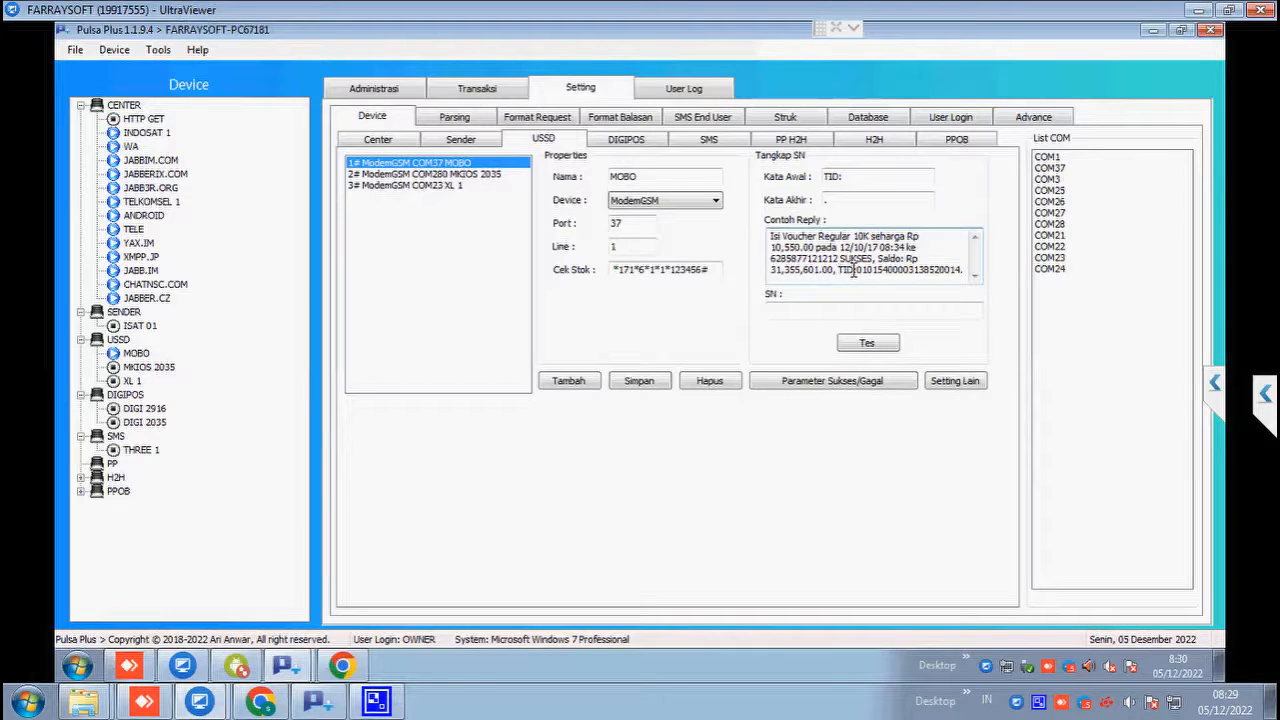
pyautogui.moveTo(856, 268); pyautogui.dragTo(960, 273)
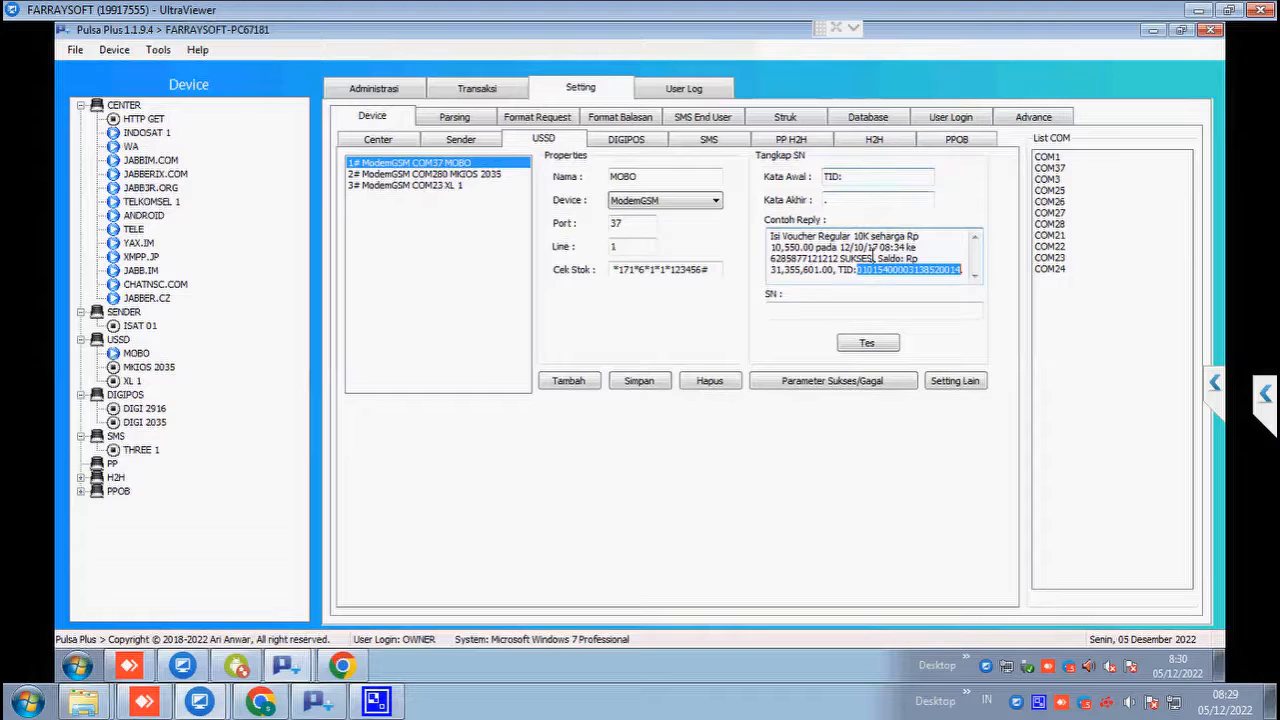
pyautogui.moveTo(880, 177); pyautogui.dragTo(775, 174)
pyautogui.click(850, 178)
pyautogui.moveTo(960, 270); pyautogui.dragTo(893, 274)
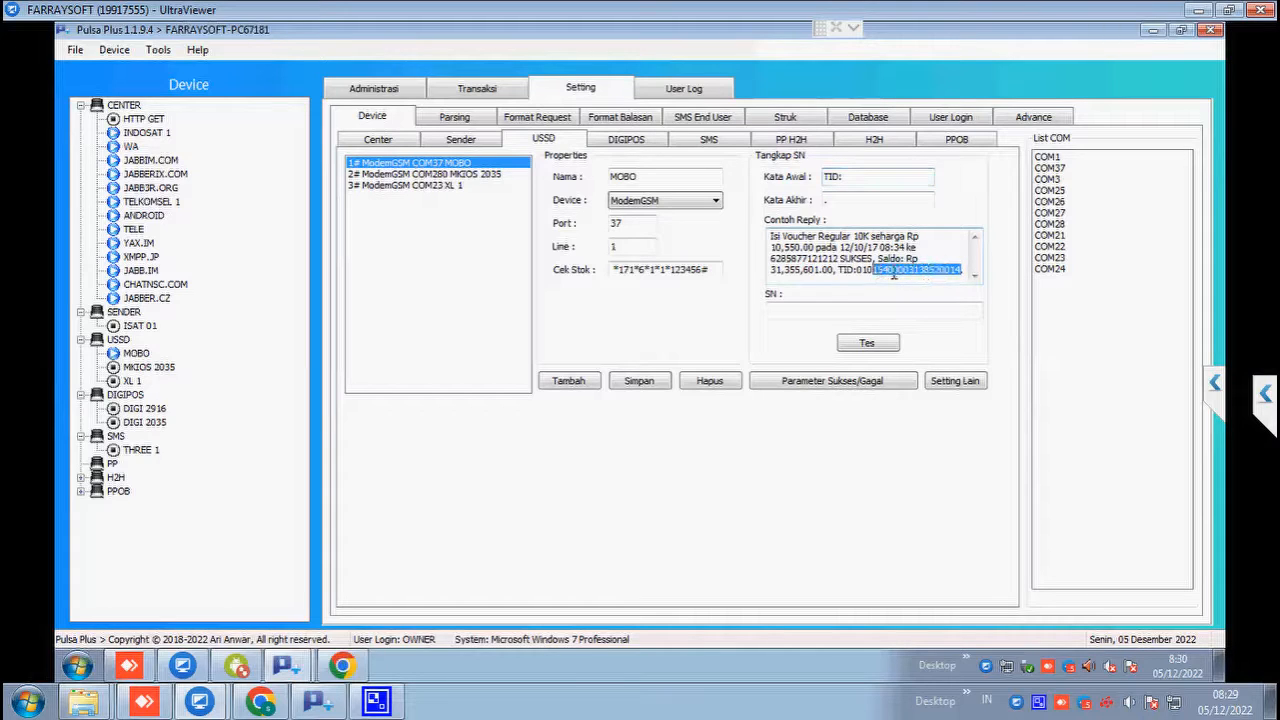
pyautogui.click(967, 269)
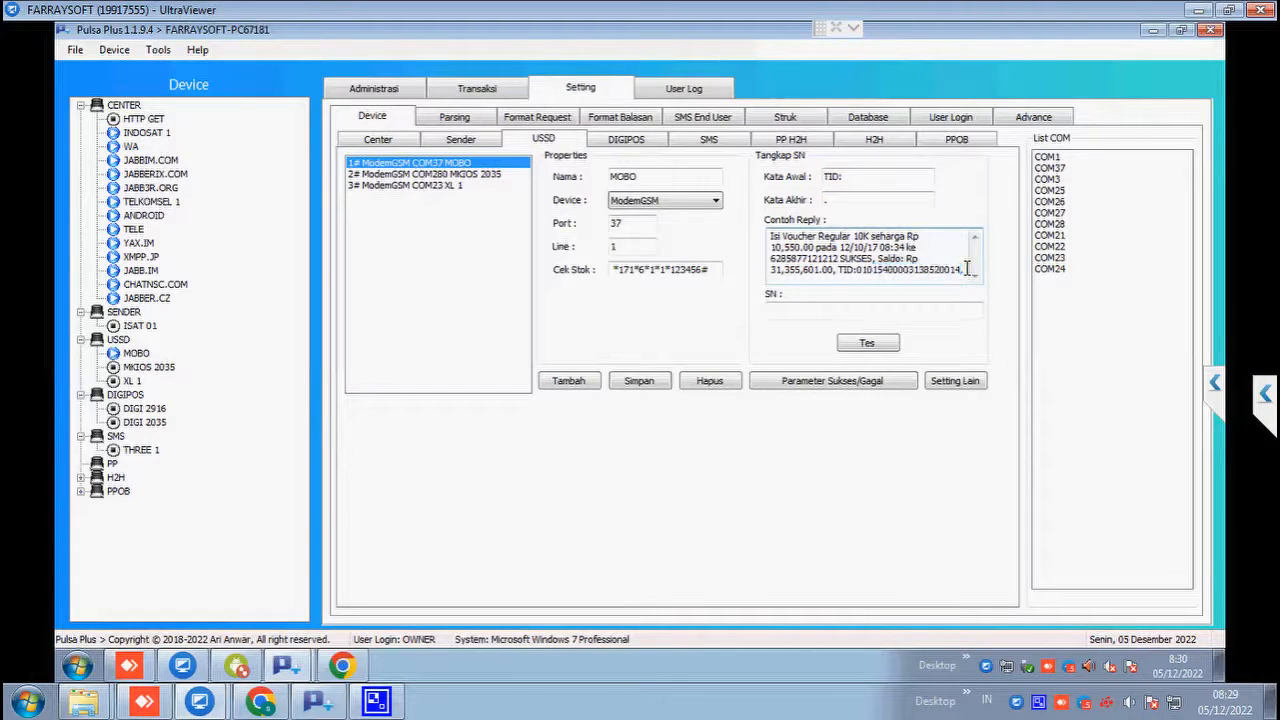
pyautogui.click(870, 201)
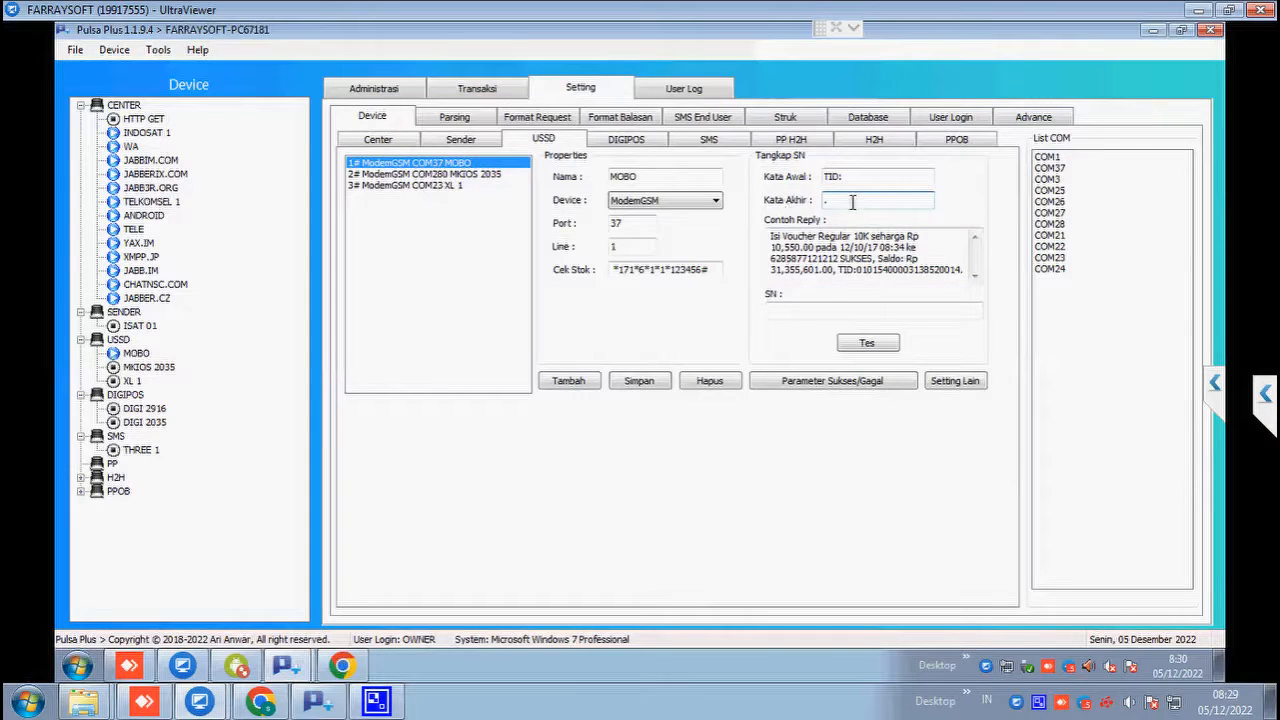
pyautogui.click(880, 350)
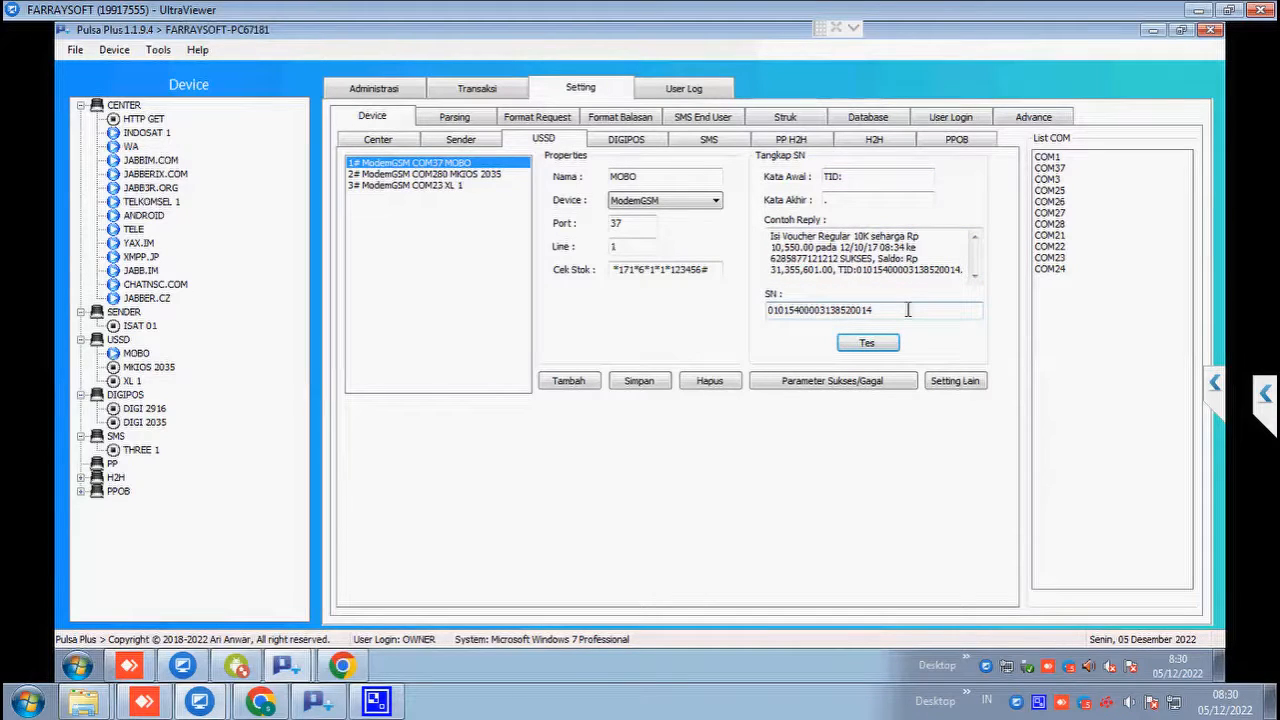
pyautogui.moveTo(908, 310); pyautogui.dragTo(748, 308)
pyautogui.click(851, 310)
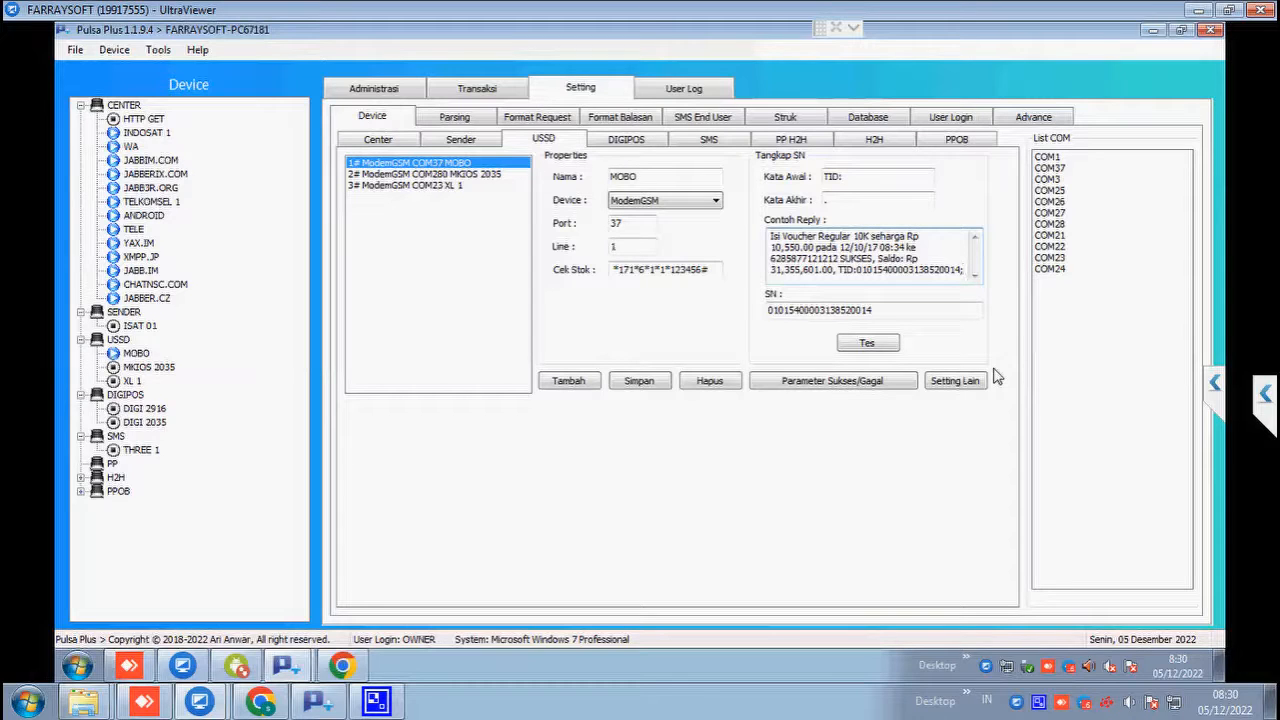
# Step: Delete the extracted SN and rerun the test, dismissing the start/end words error
pyautogui.doubleClick(880, 311)
pyautogui.rightClick(880, 312)
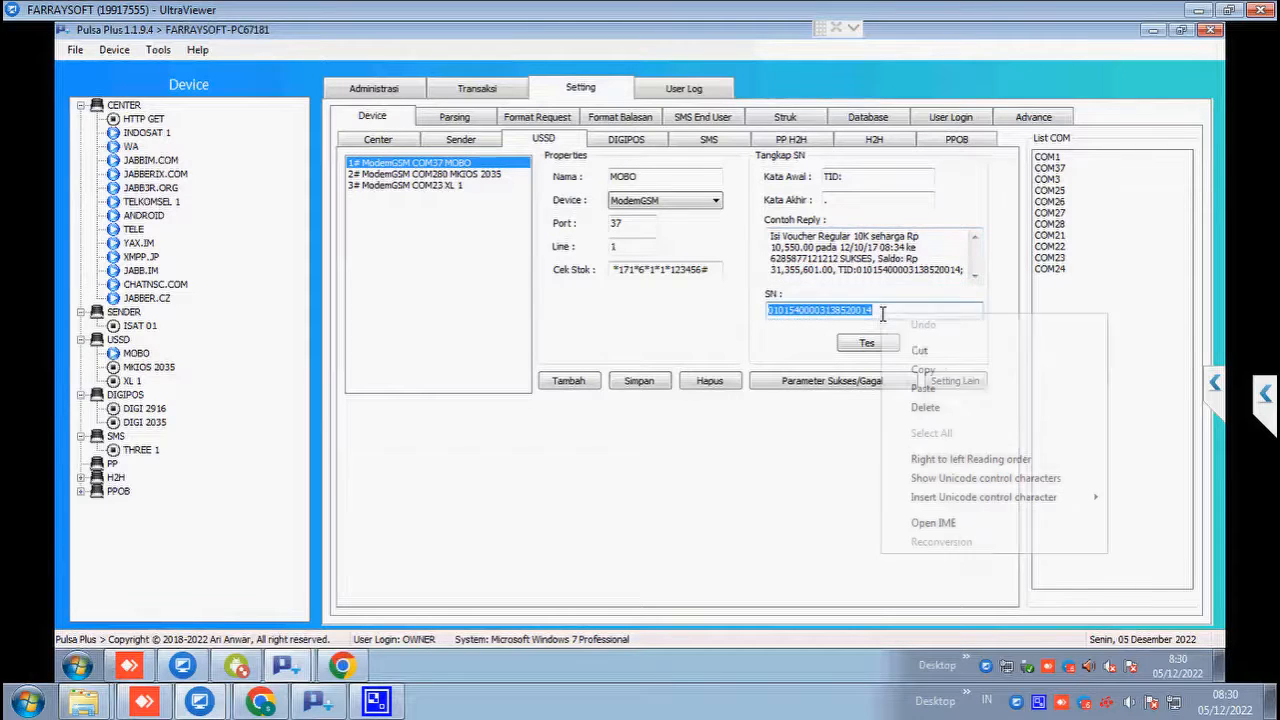
pyautogui.click(995, 407)
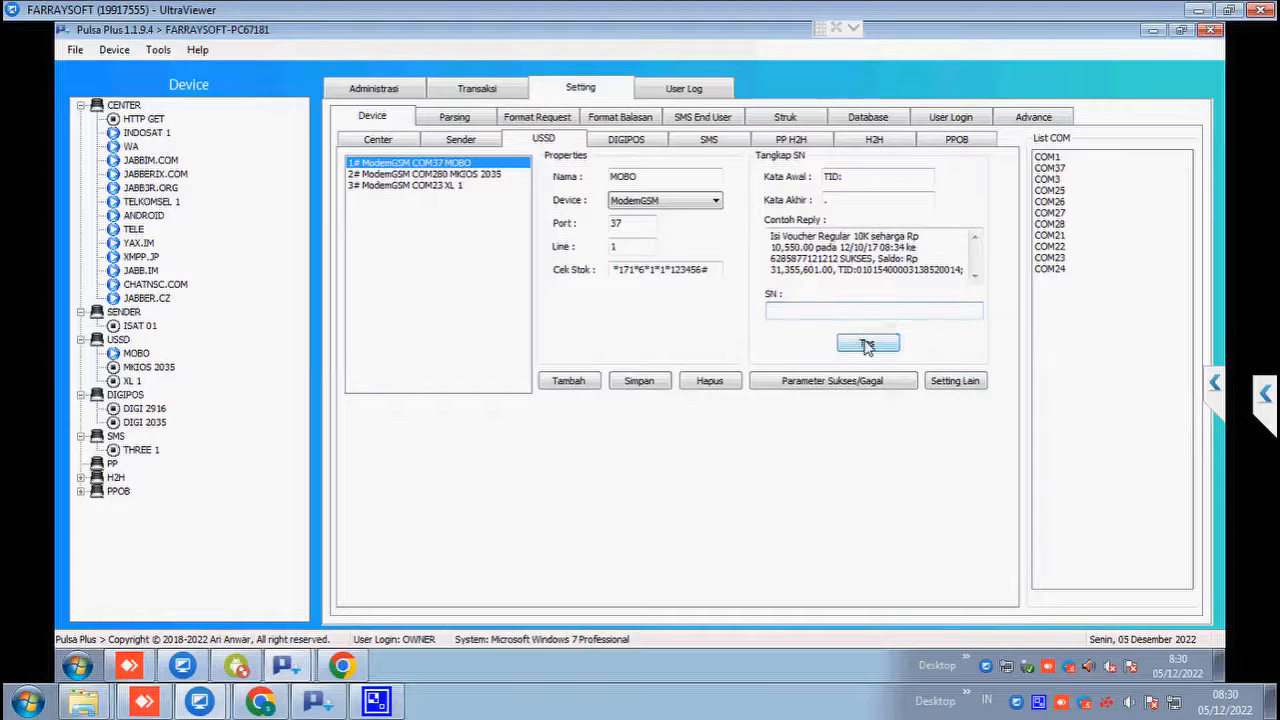
pyautogui.click(866, 343)
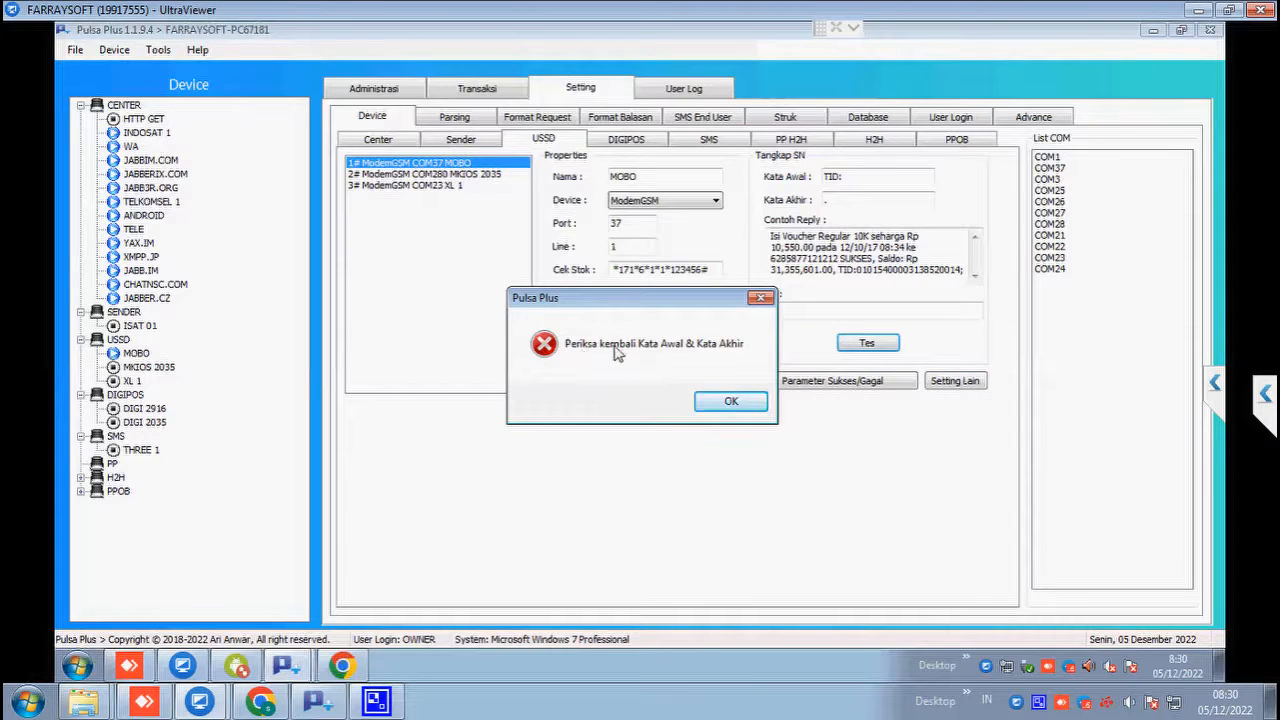
pyautogui.click(731, 402)
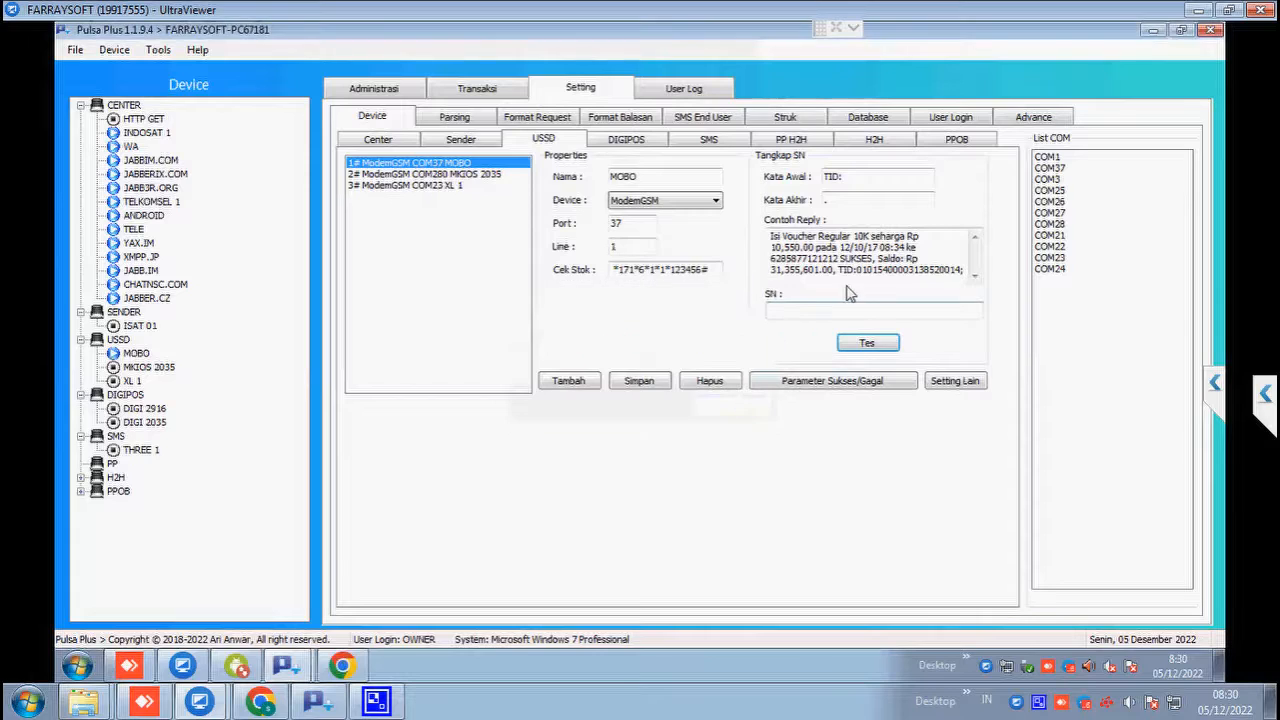
# Step: Set the SN end word to ';', retest the capture, and open MOBO's success/fail parameters
pyautogui.click(826, 200)
pyautogui.write(';')
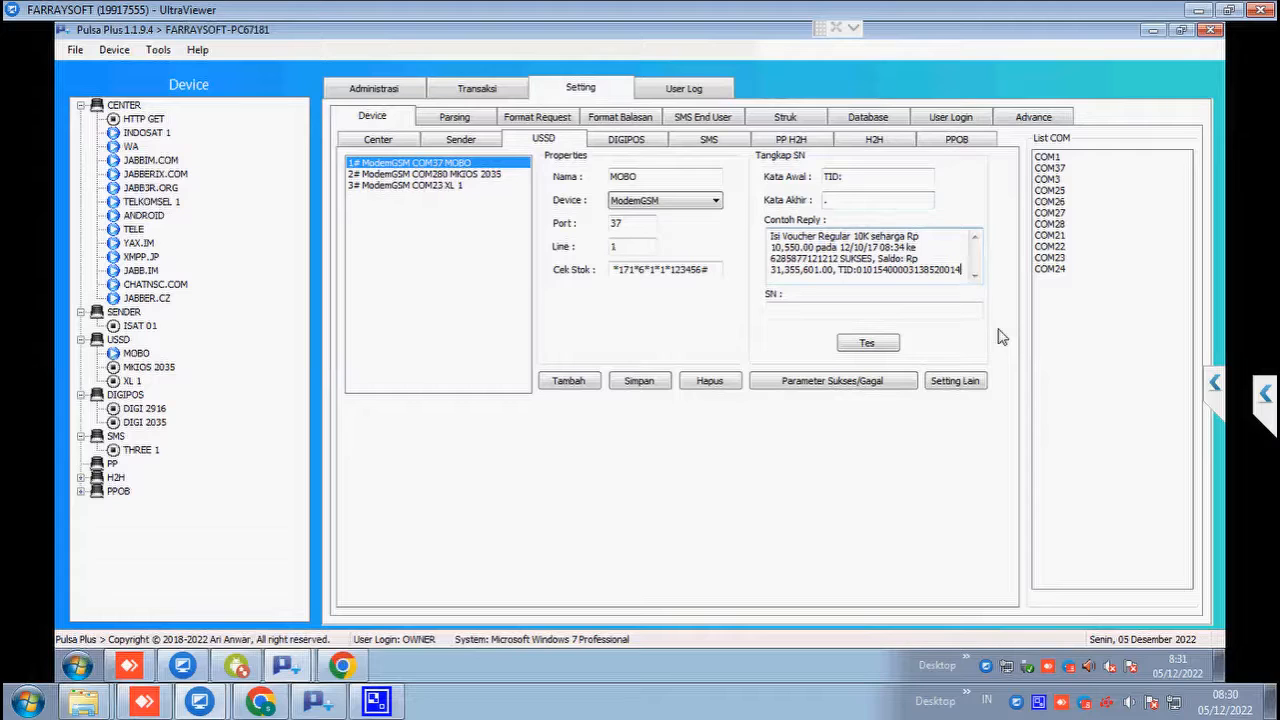
pyautogui.click(888, 343)
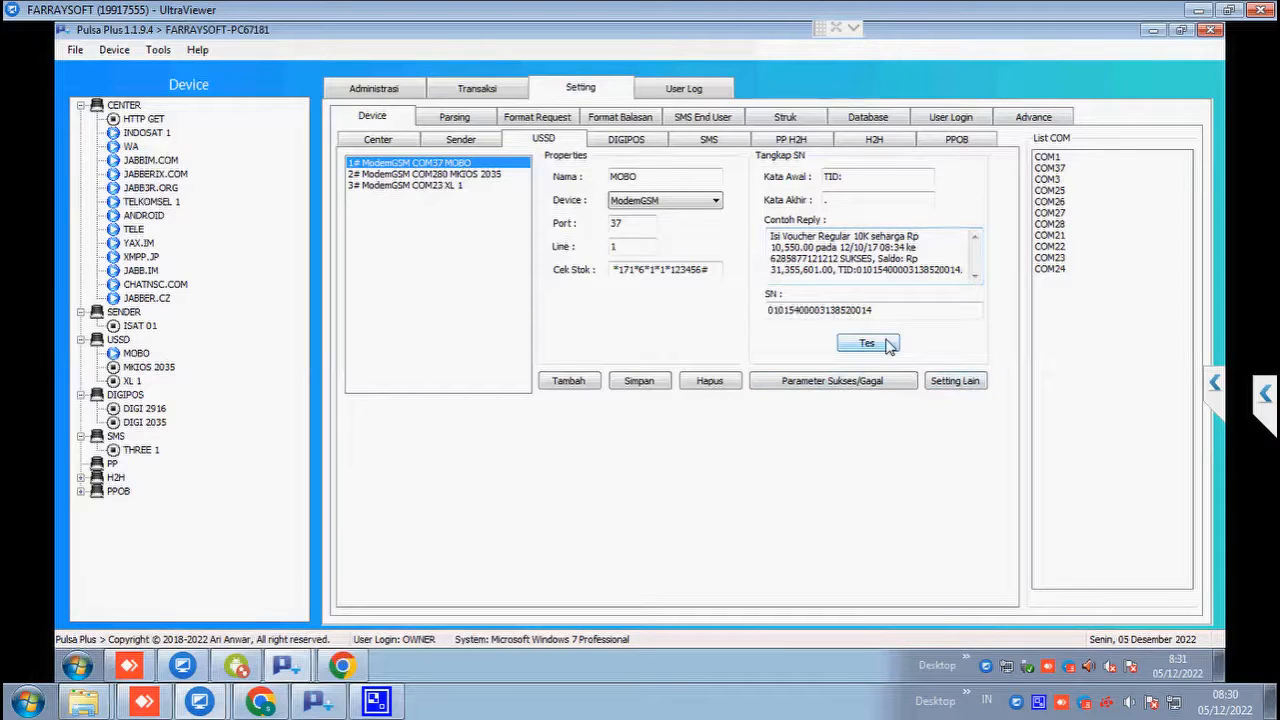
pyautogui.moveTo(874, 310); pyautogui.dragTo(760, 309)
pyautogui.click(785, 310)
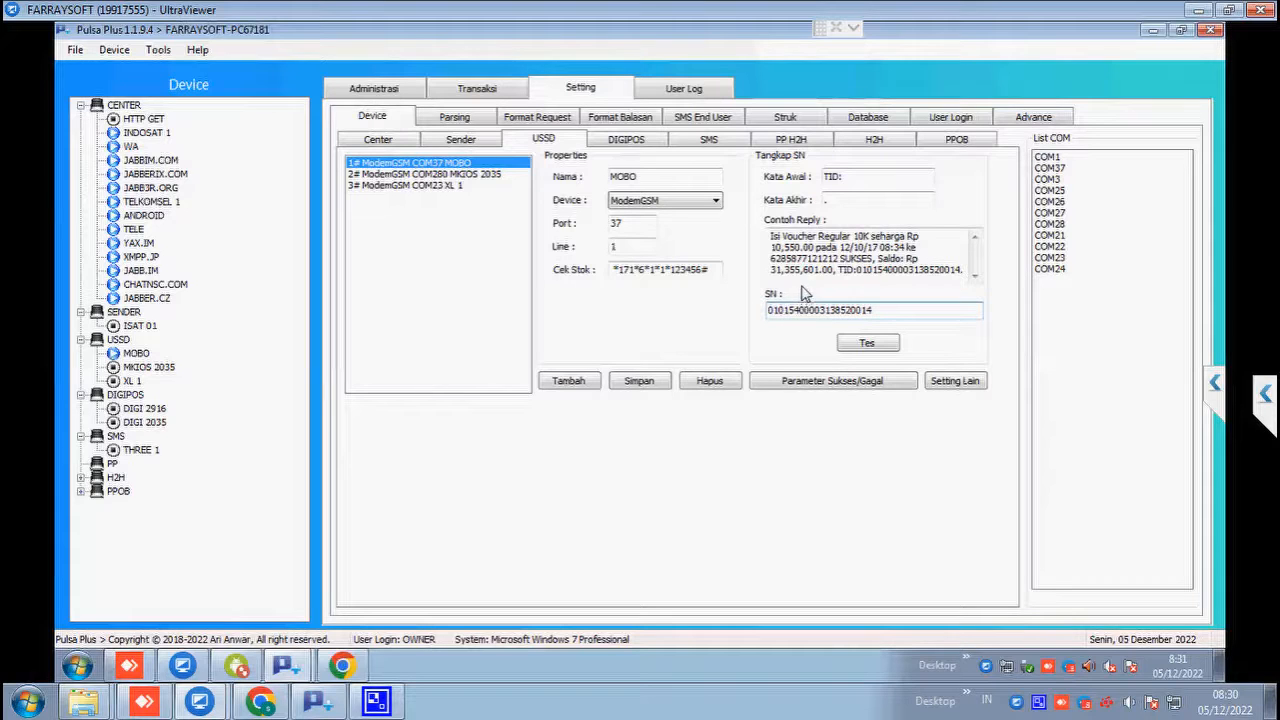
pyautogui.click(828, 388)
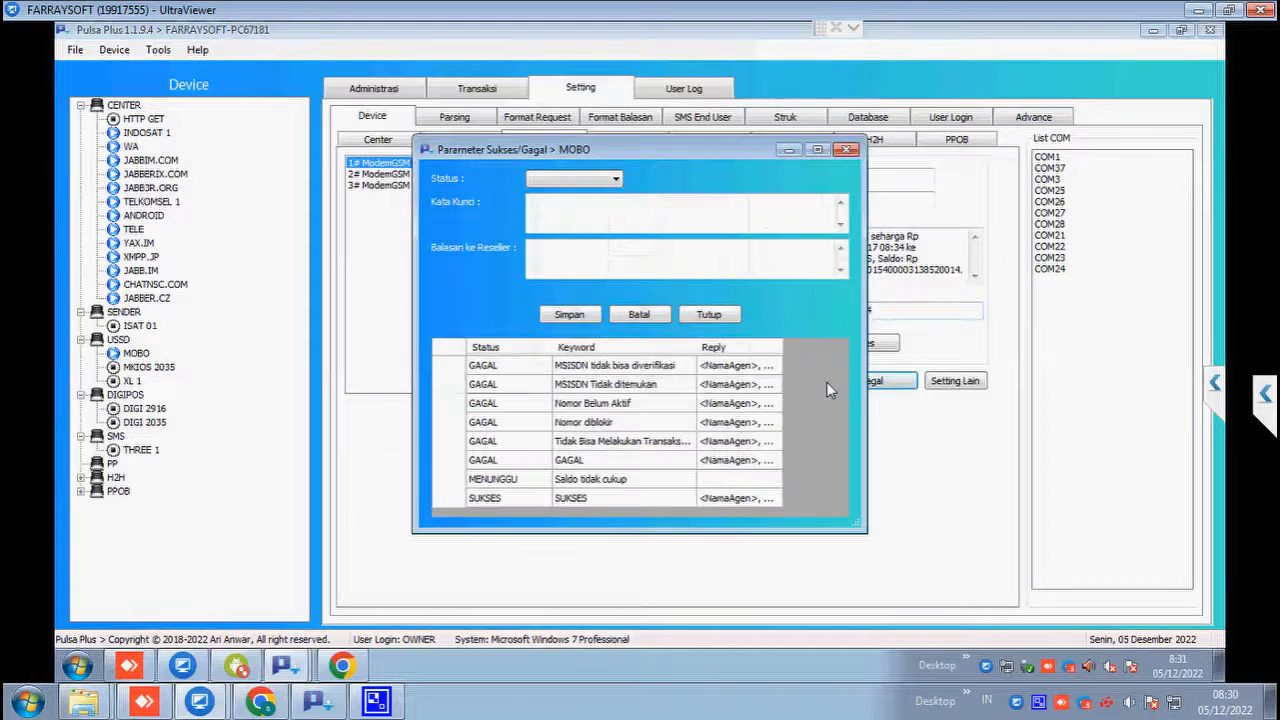
# Step: Reposition the parameters window and select the SUKSES rule in the list
pyautogui.moveTo(641, 149); pyautogui.dragTo(646, 121)
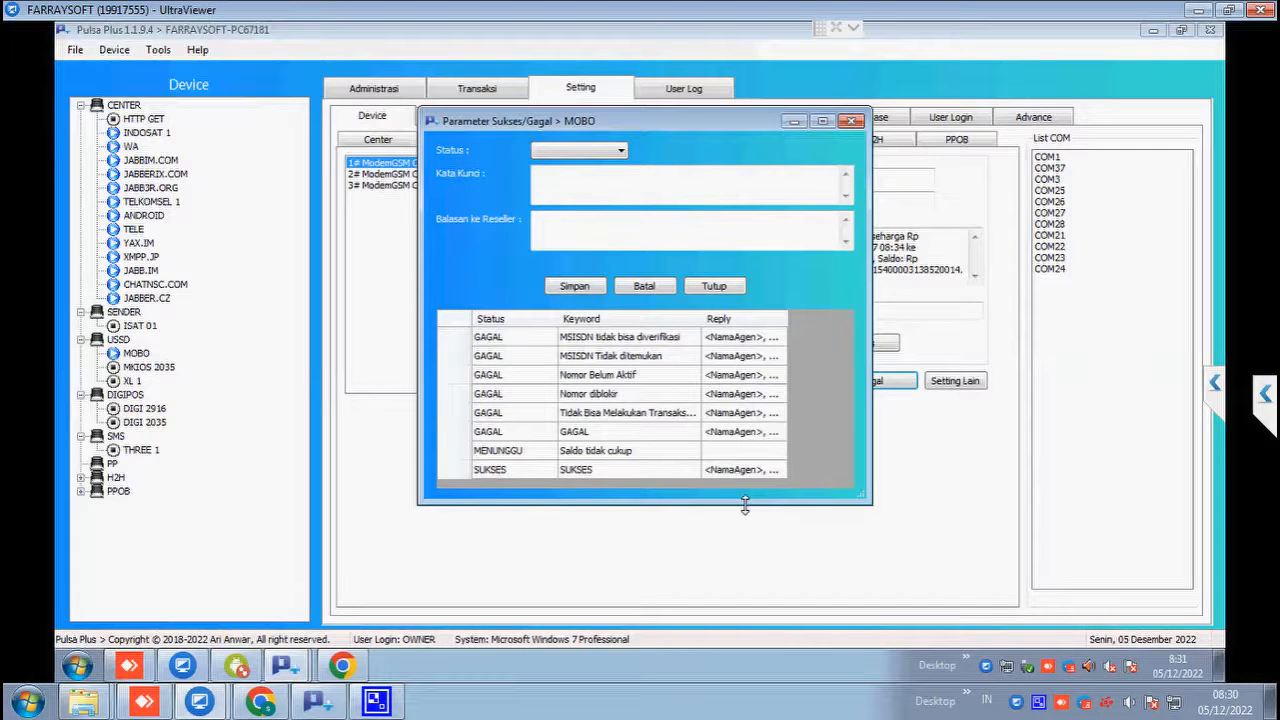
pyautogui.click(506, 474)
pyautogui.moveTo(708, 116); pyautogui.dragTo(519, 121)
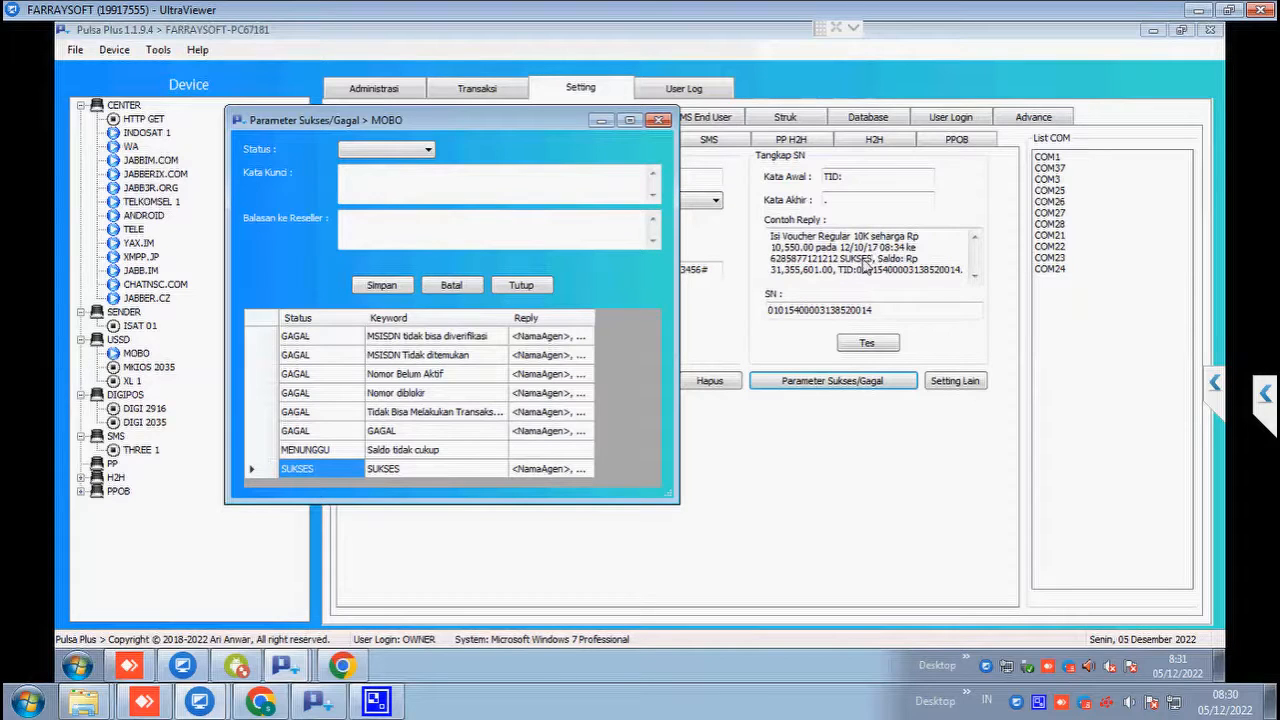
pyautogui.click(431, 472)
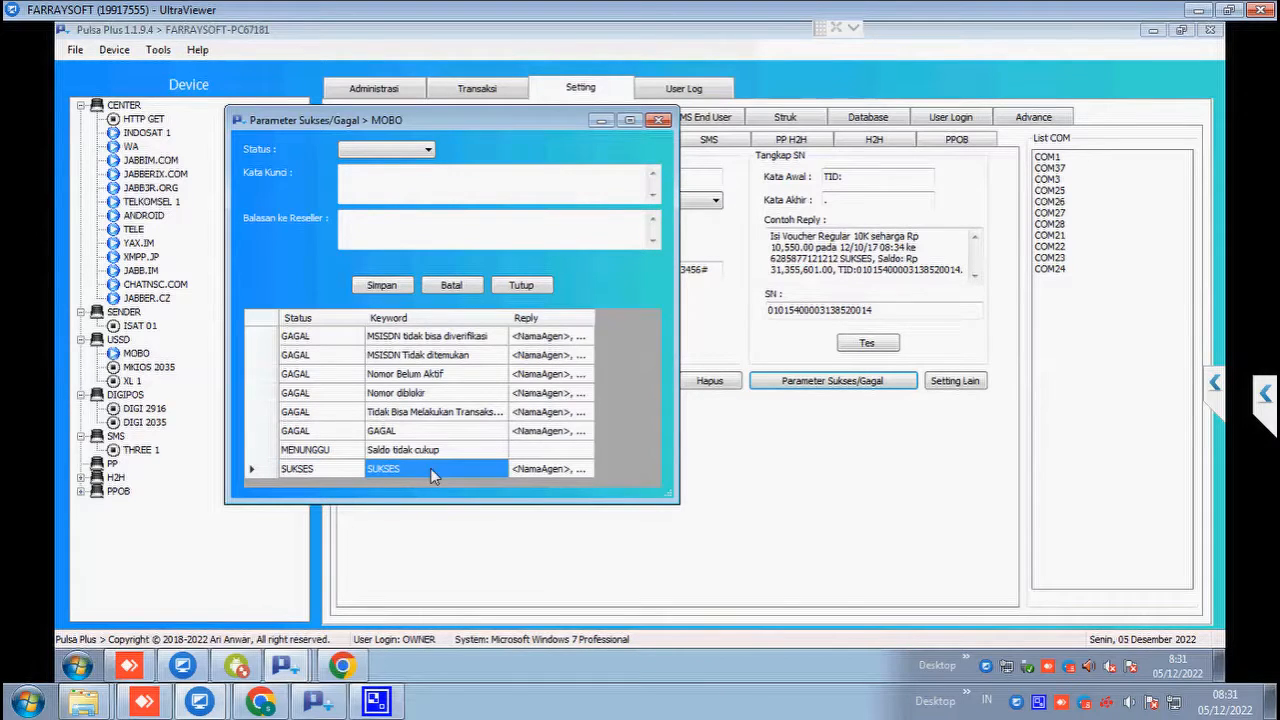
pyautogui.click(309, 470)
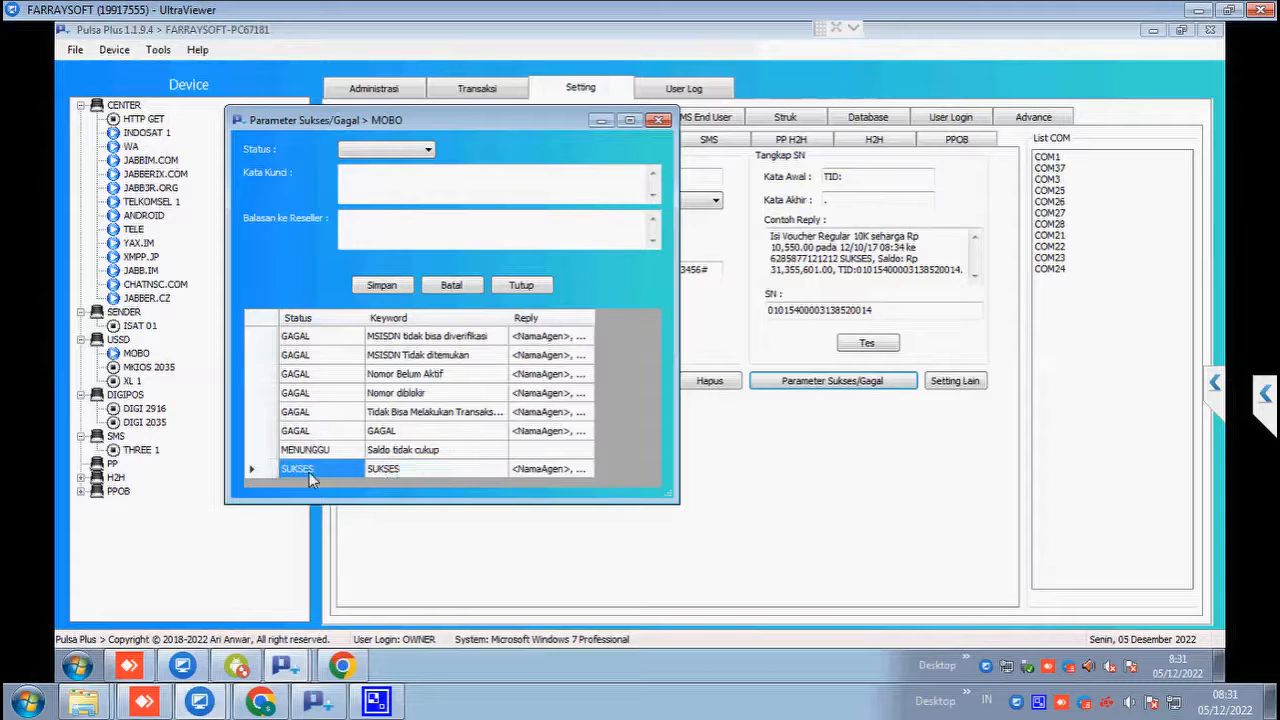
pyautogui.click(413, 466)
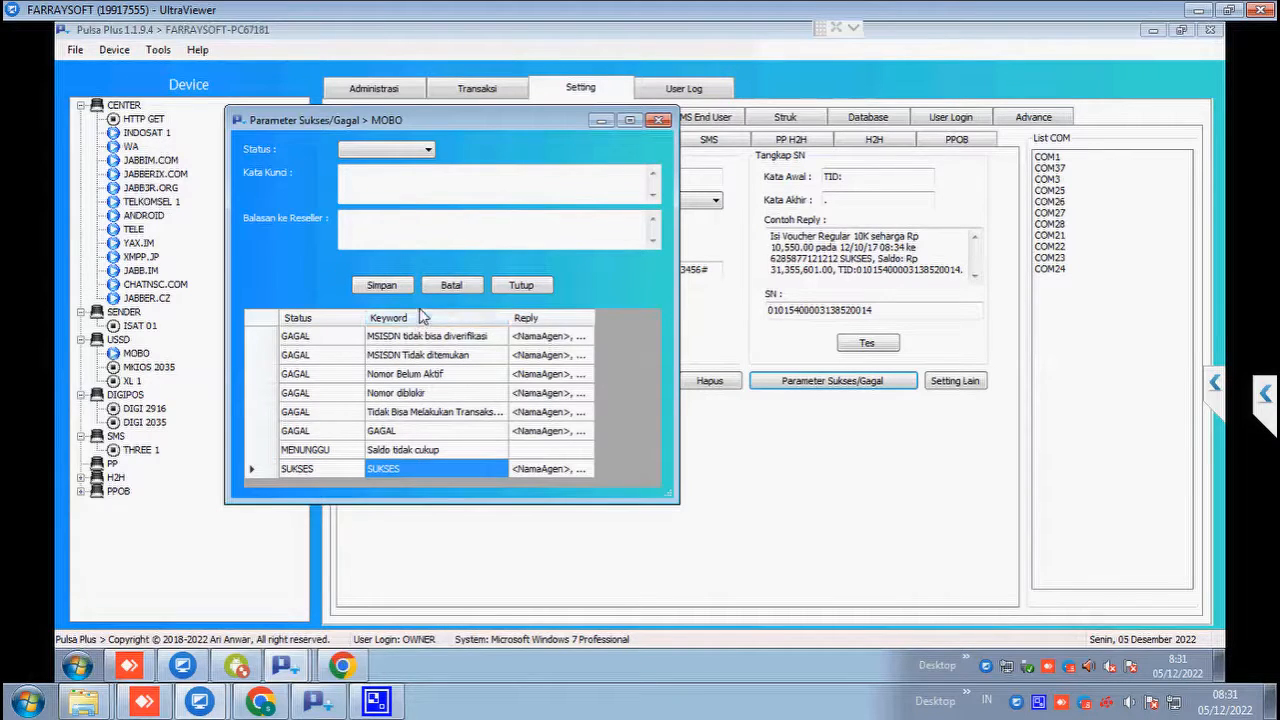
pyautogui.click(315, 474)
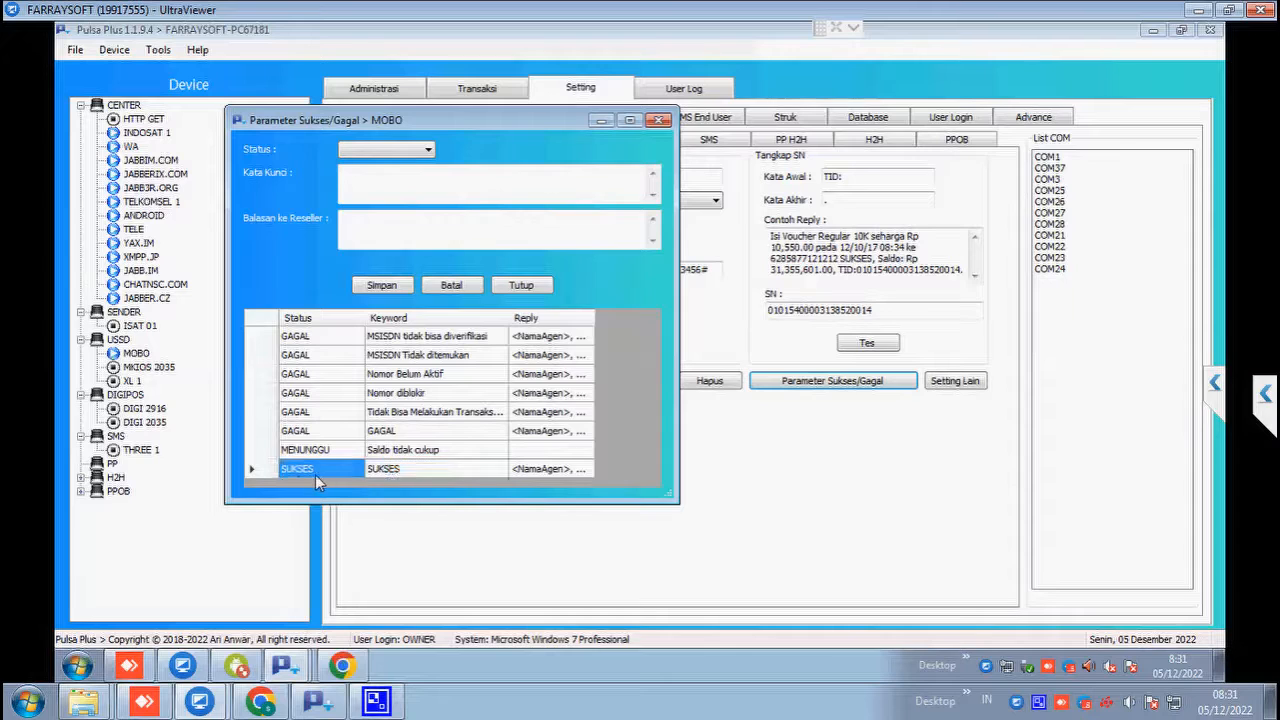
# Step: Load the SUKSES rule for editing and inspect its reseller reply with the <NamaAgen> placeholder
pyautogui.rightClick(317, 472)
pyautogui.click(434, 476)
pyautogui.rightClick(342, 477)
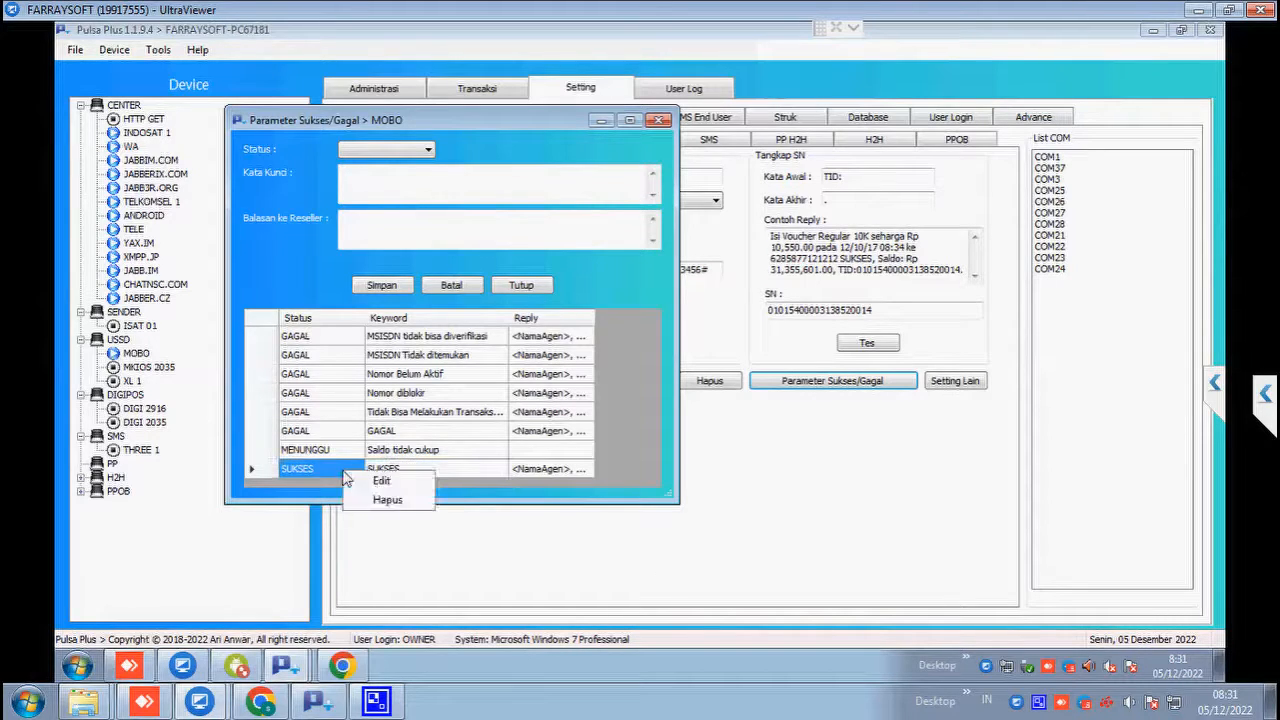
pyautogui.click(385, 482)
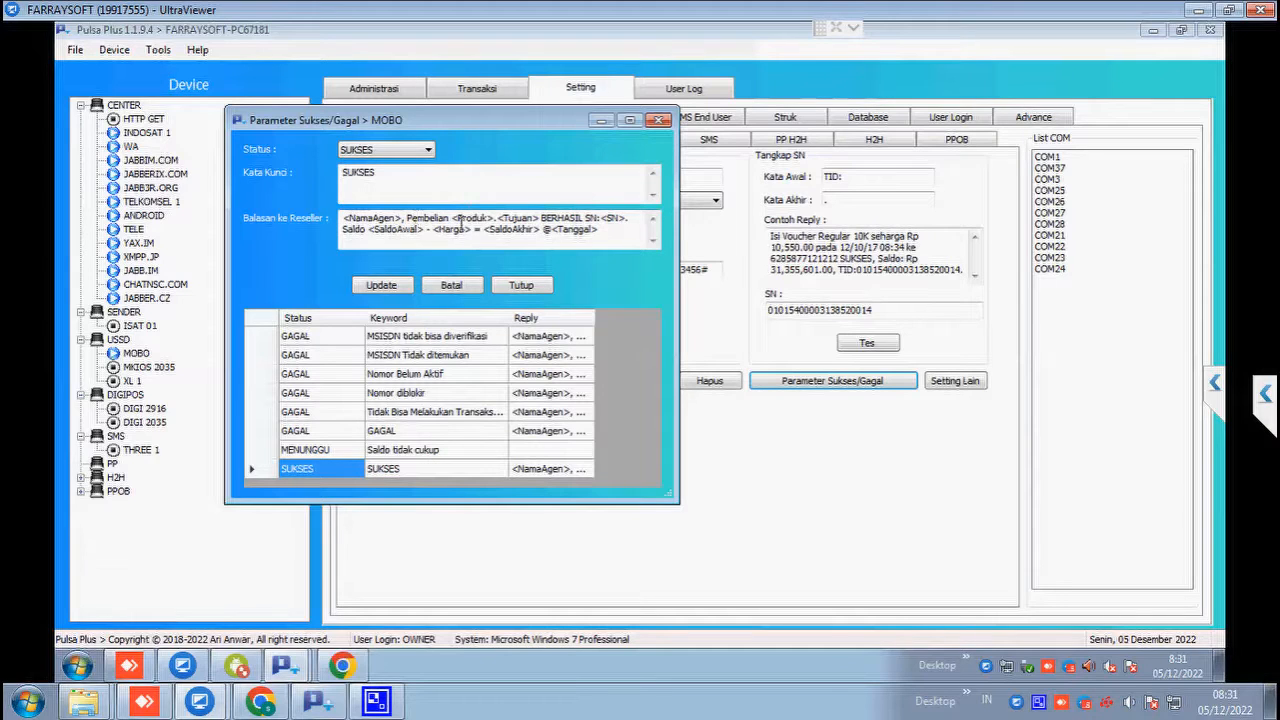
pyautogui.click(409, 178)
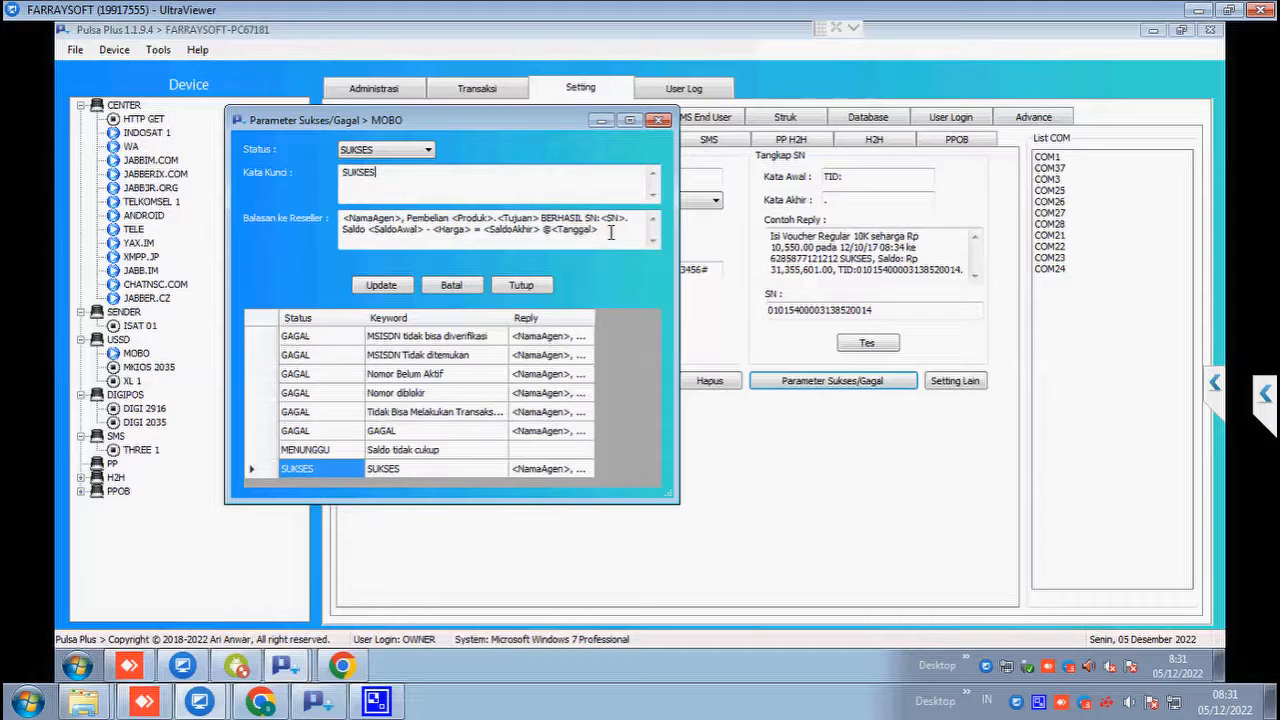
pyautogui.moveTo(611, 232); pyautogui.dragTo(353, 216)
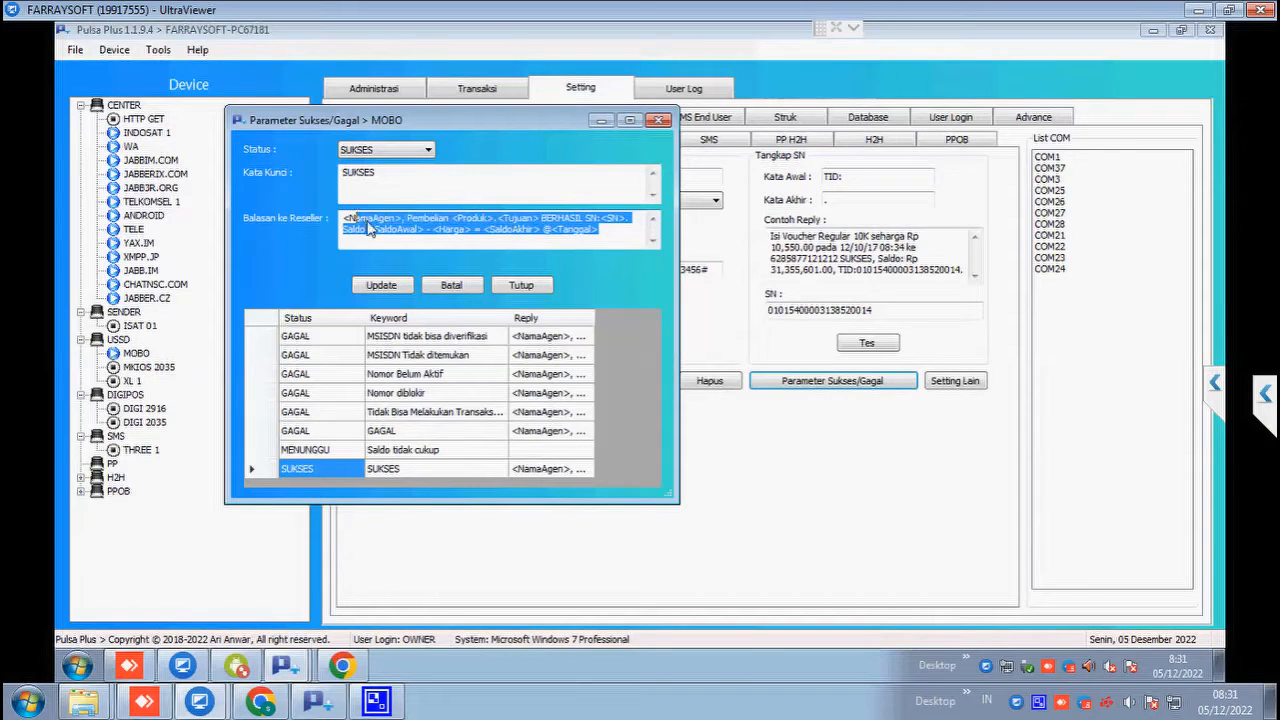
pyautogui.click(369, 222)
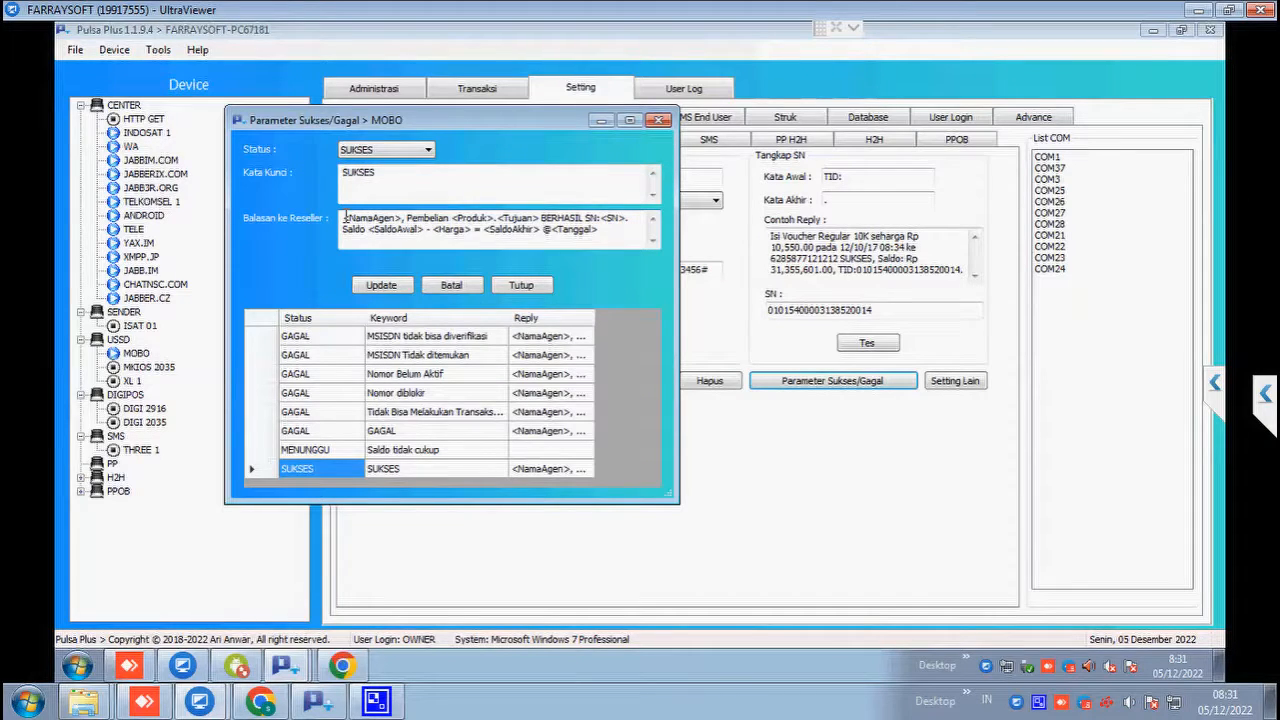
pyautogui.moveTo(344, 218); pyautogui.dragTo(542, 226)
pyautogui.moveTo(404, 219); pyautogui.dragTo(340, 218)
pyautogui.click(499, 218)
# Step: Review the GAGAL keywords and the MENUNGGU 'Saldo tidak cukup' rule, then cancel and close without changes
pyautogui.click(329, 386)
pyautogui.moveTo(432, 340); pyautogui.dragTo(420, 396)
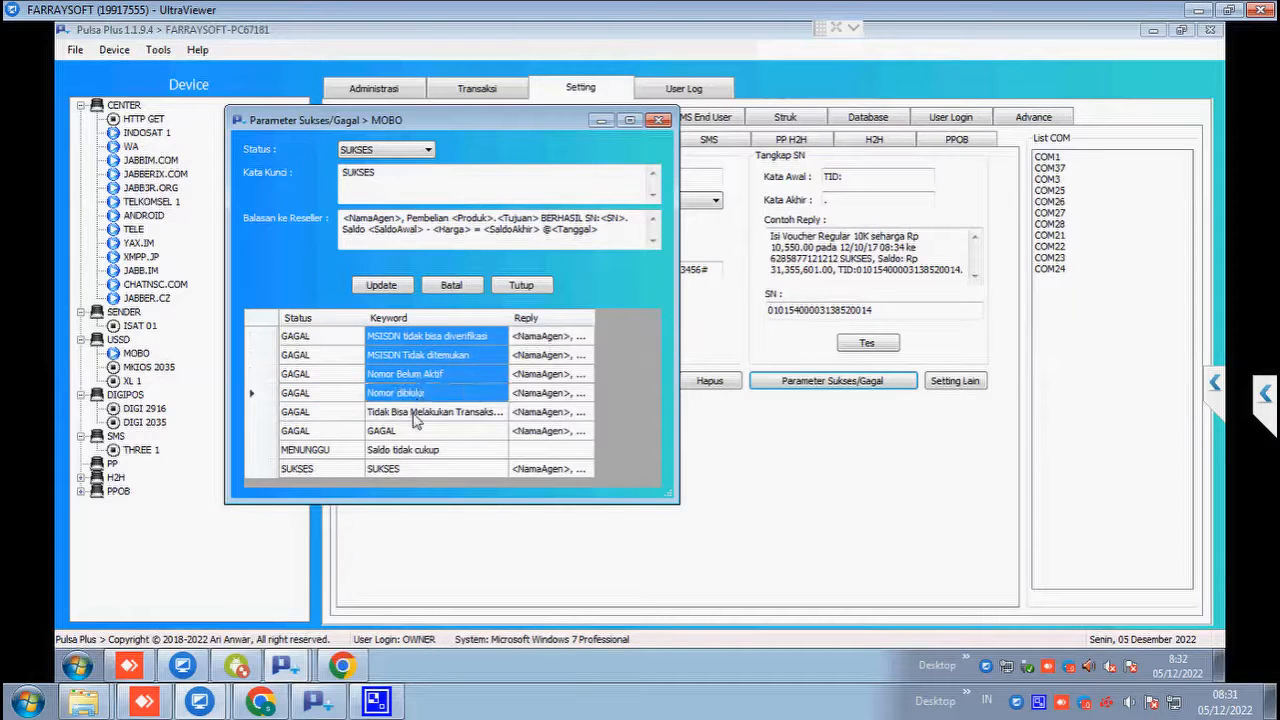
pyautogui.click(416, 421)
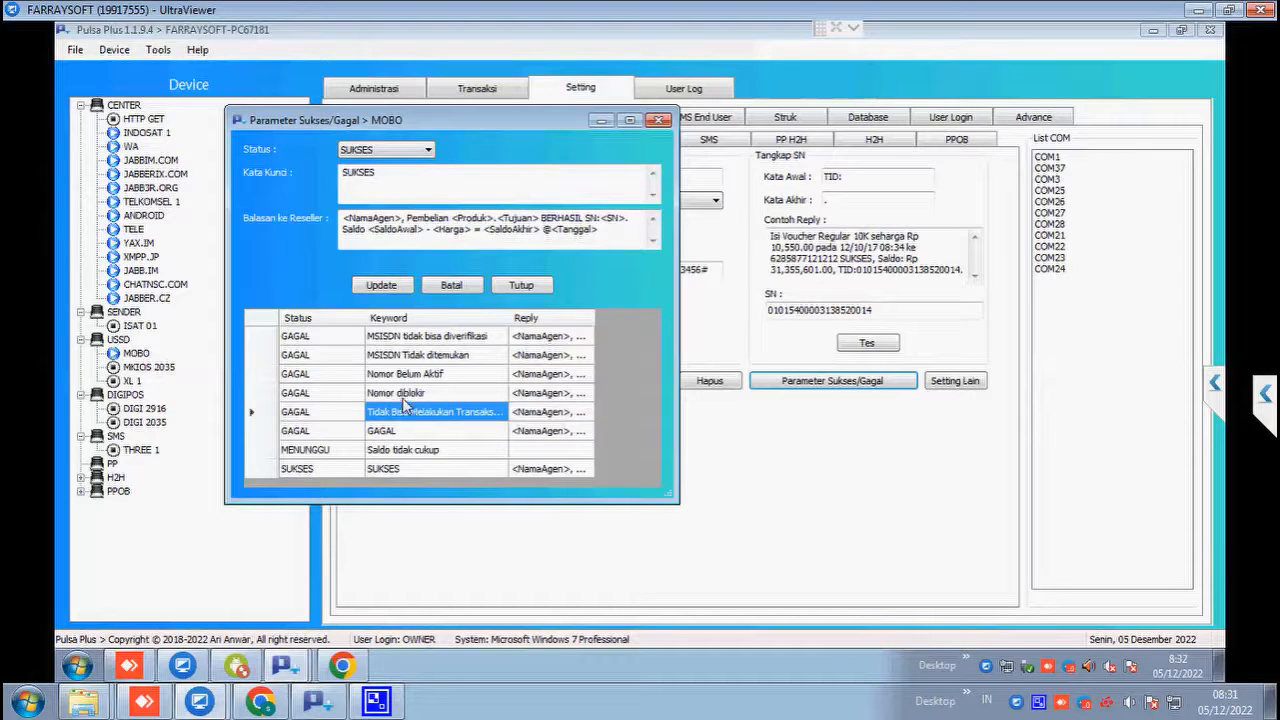
pyautogui.click(338, 397)
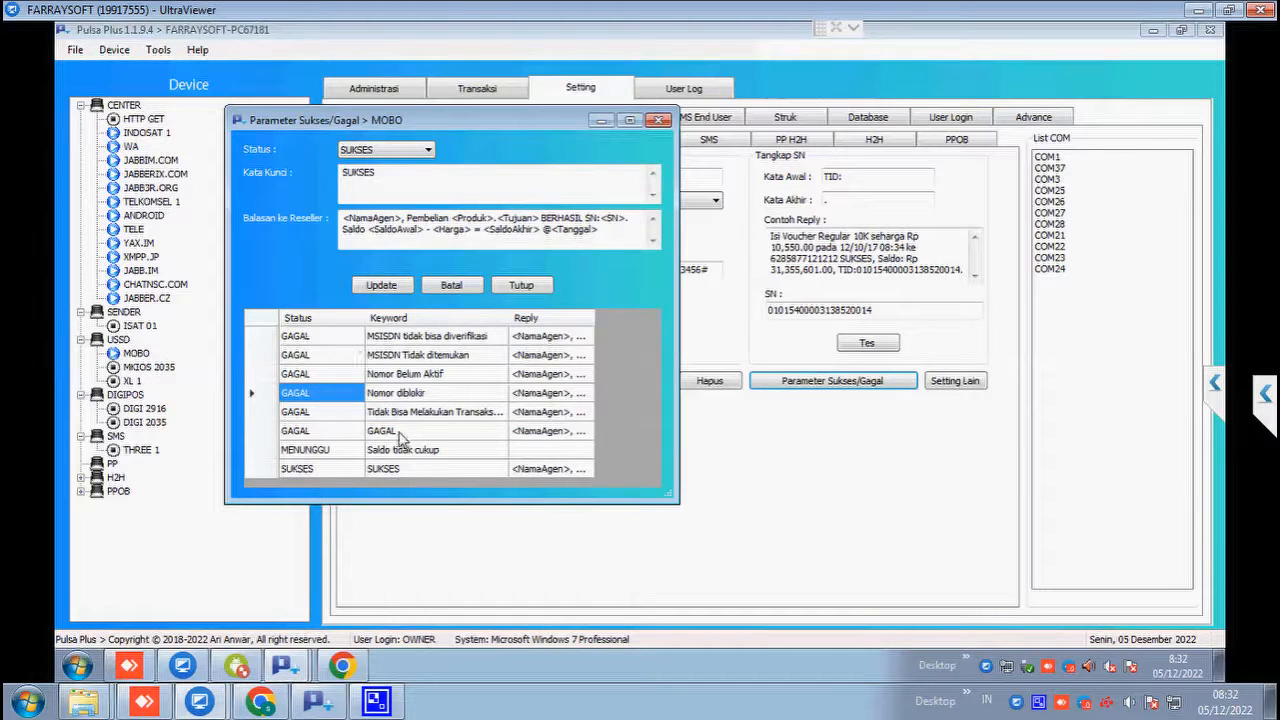
pyautogui.click(323, 432)
pyautogui.click(415, 433)
pyautogui.rightClick(428, 436)
pyautogui.click(452, 446)
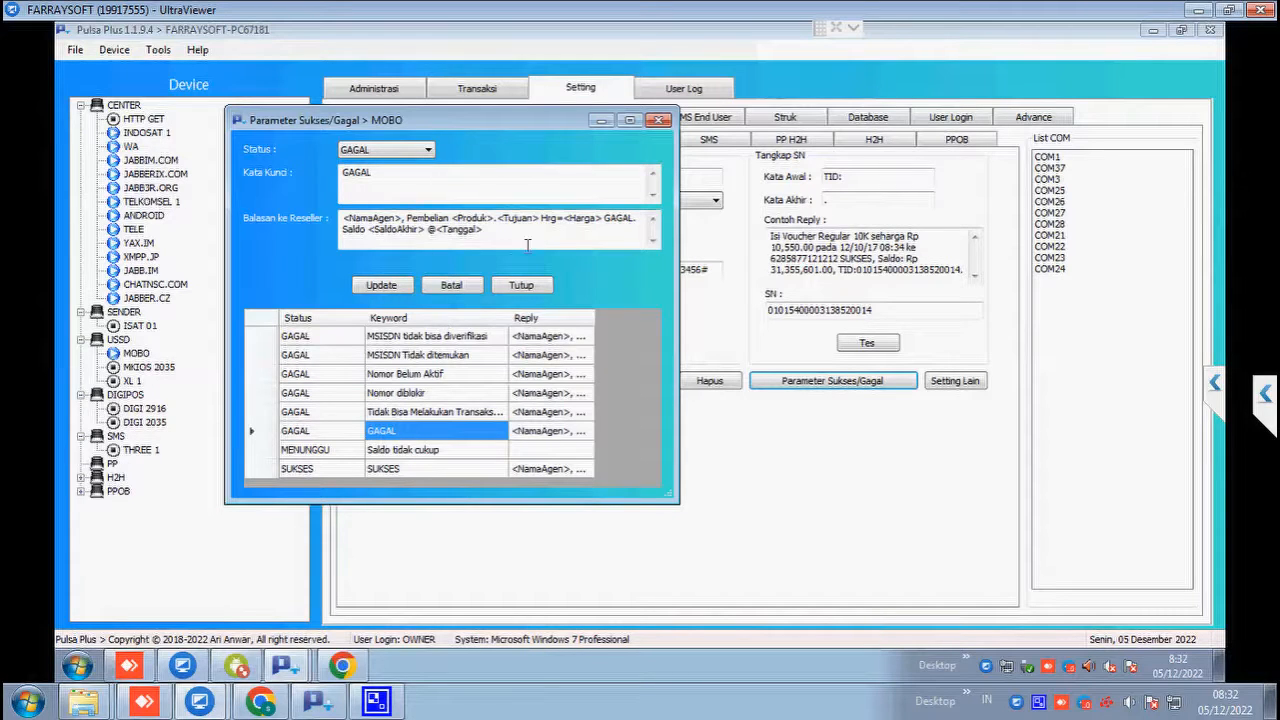
pyautogui.click(320, 451)
pyautogui.click(415, 453)
pyautogui.rightClick(418, 458)
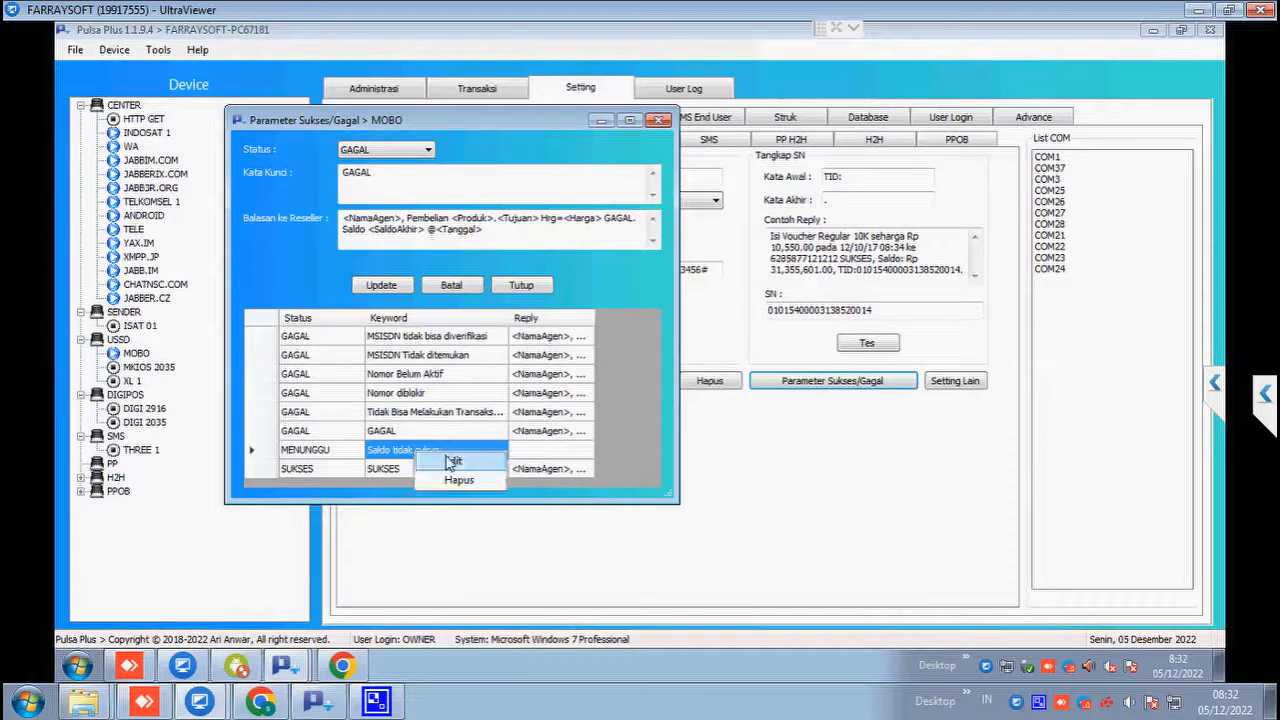
pyautogui.click(450, 451)
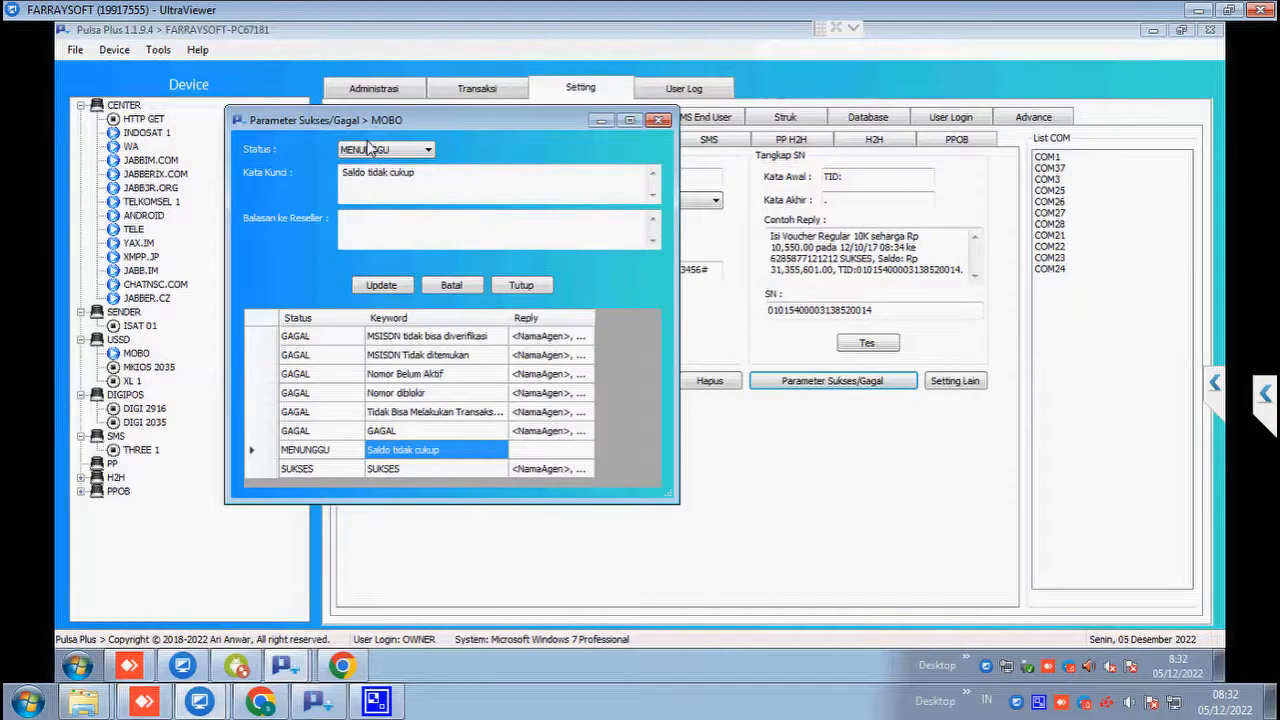
pyautogui.click(451, 285)
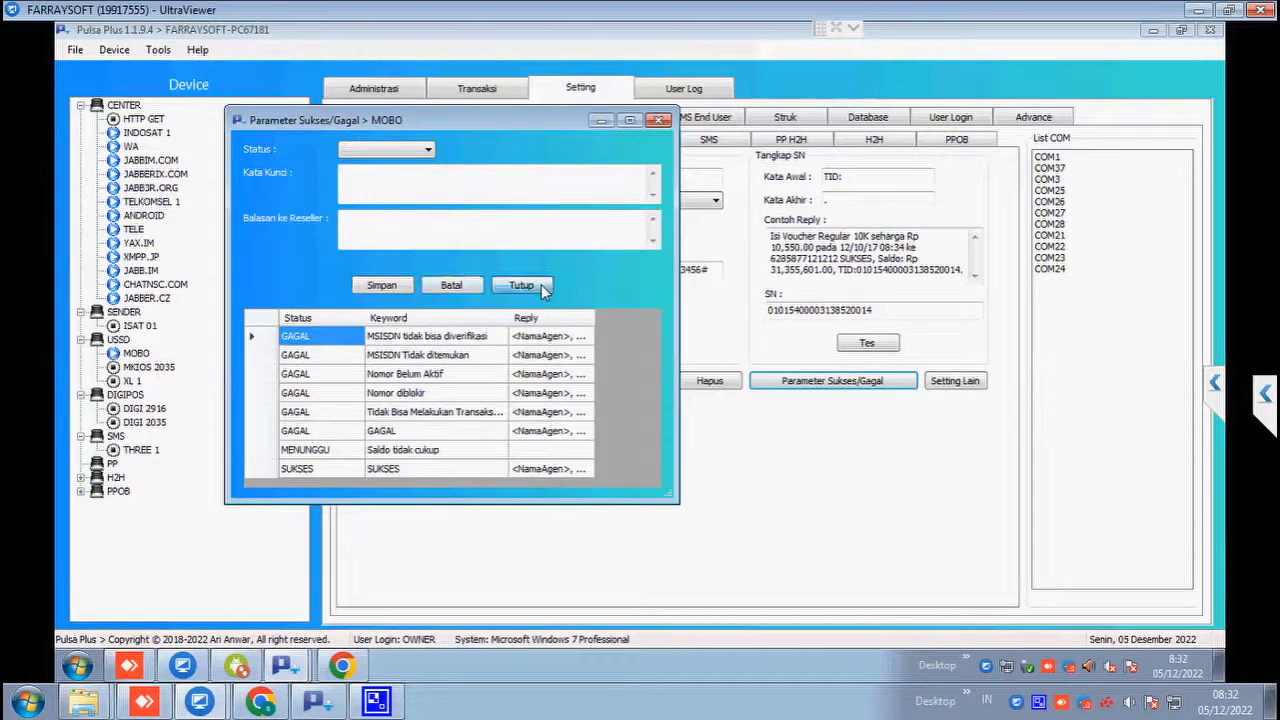
pyautogui.click(521, 285)
# Step: Select XL 1 and check its ModemGSM type, line number and stock-check code
pyautogui.click(470, 175)
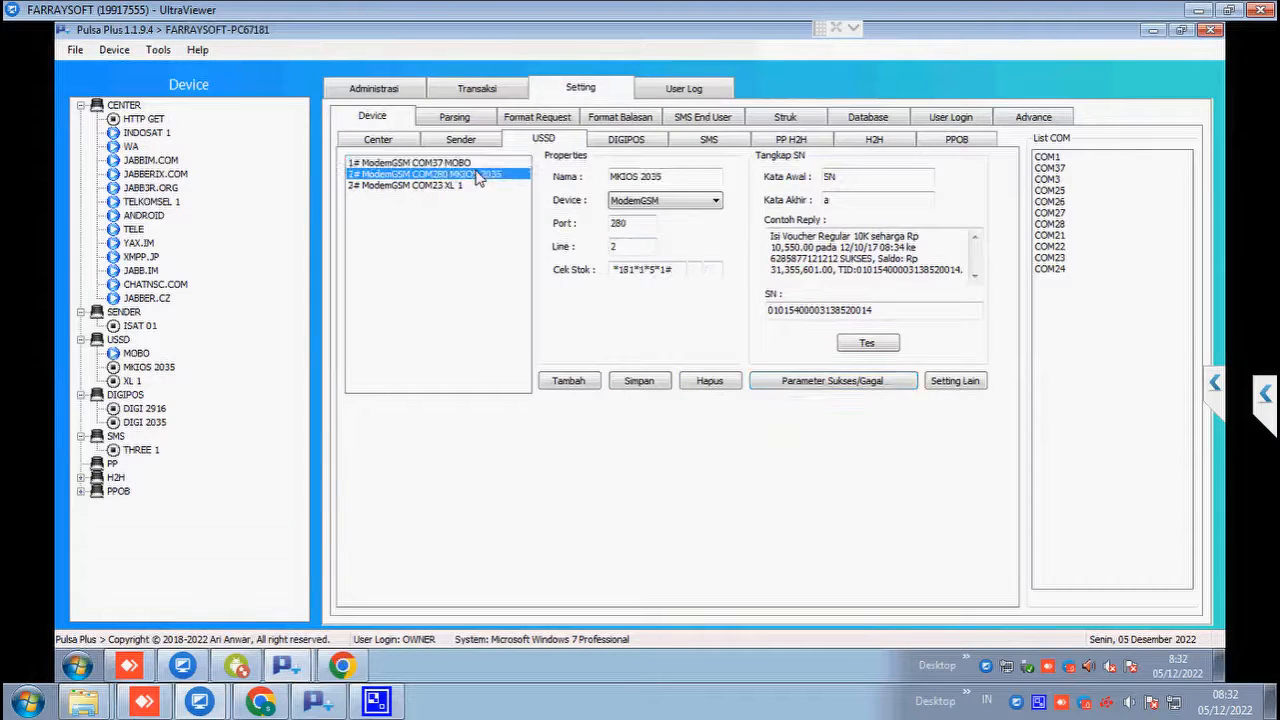
pyautogui.click(466, 186)
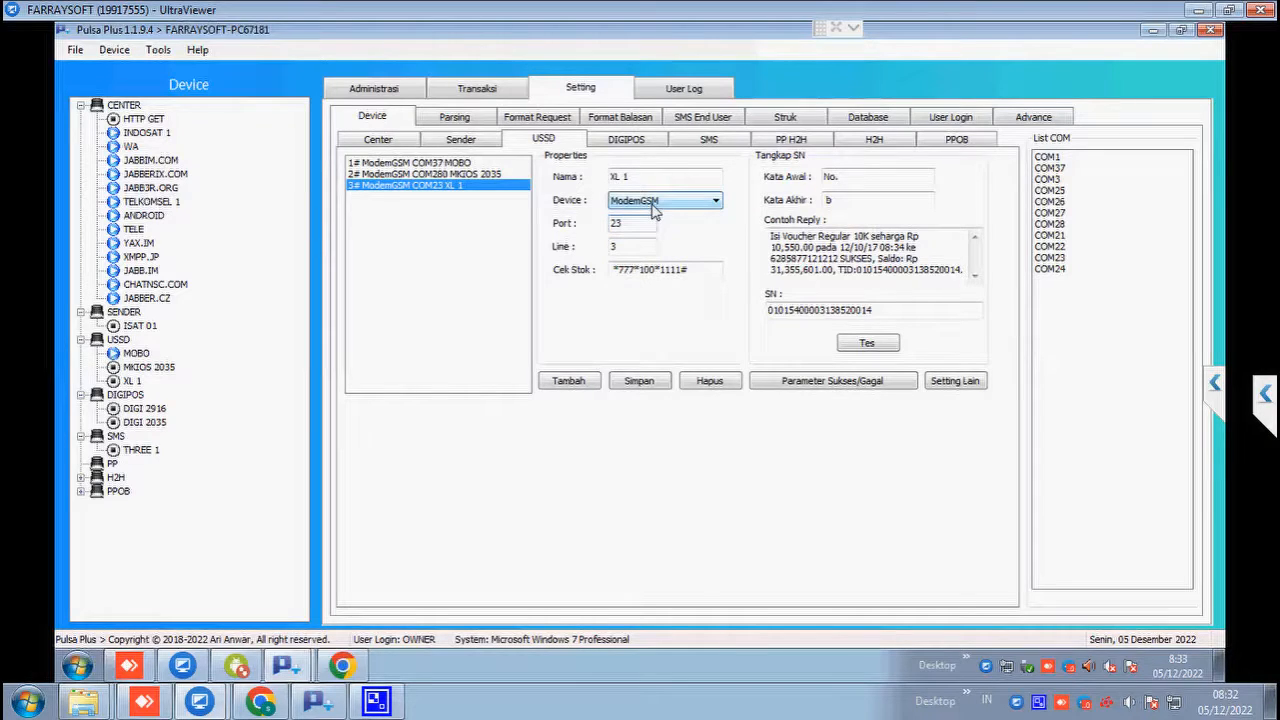
pyautogui.click(653, 205)
pyautogui.click(660, 214)
pyautogui.click(640, 252)
pyautogui.click(617, 272)
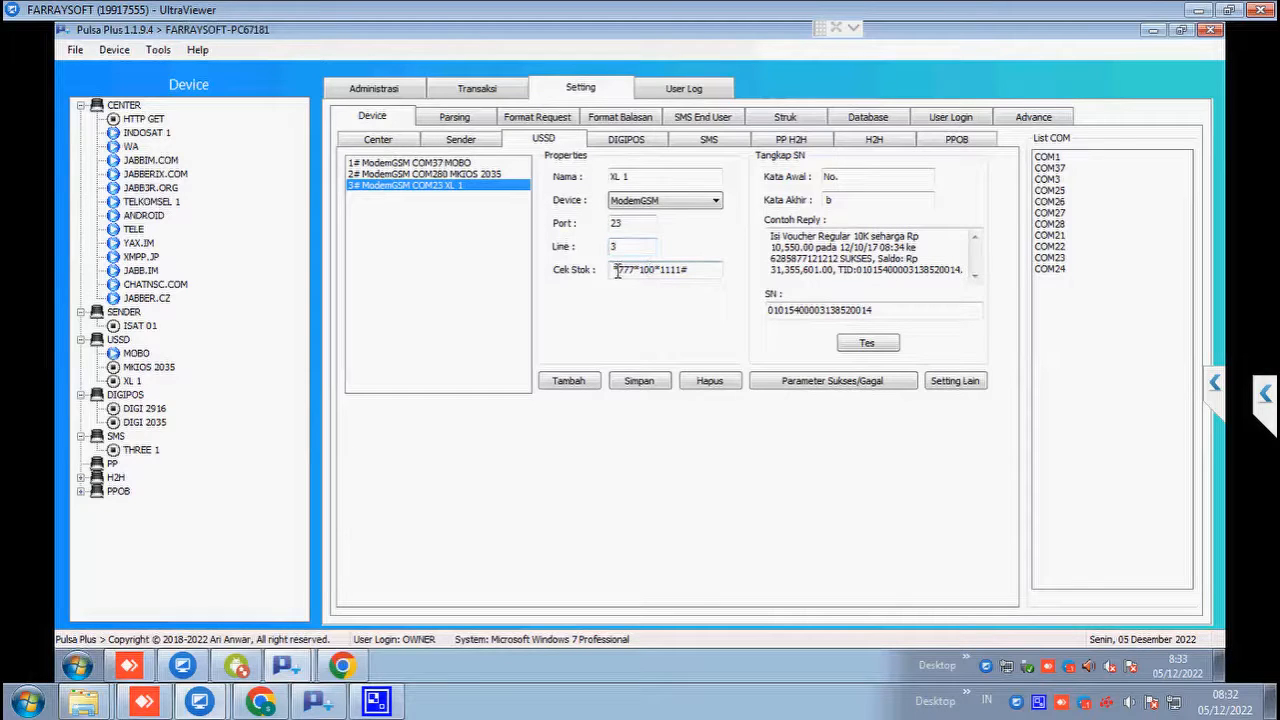
pyautogui.moveTo(617, 272); pyautogui.dragTo(681, 272)
pyautogui.click(699, 268)
pyautogui.moveTo(686, 269); pyautogui.dragTo(601, 270)
pyautogui.click(617, 270)
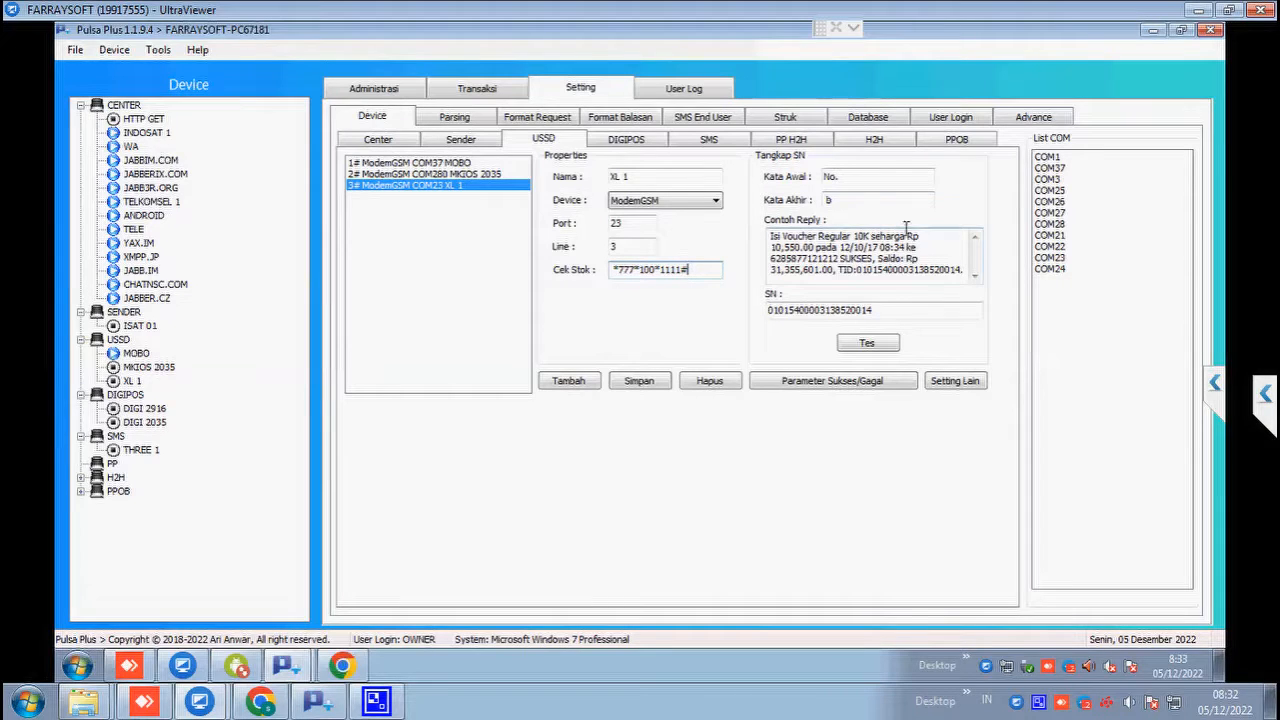
# Step: Check XL 1's SN capture words, start 'No.' and end 'b', against the sample reply
pyautogui.click(893, 178)
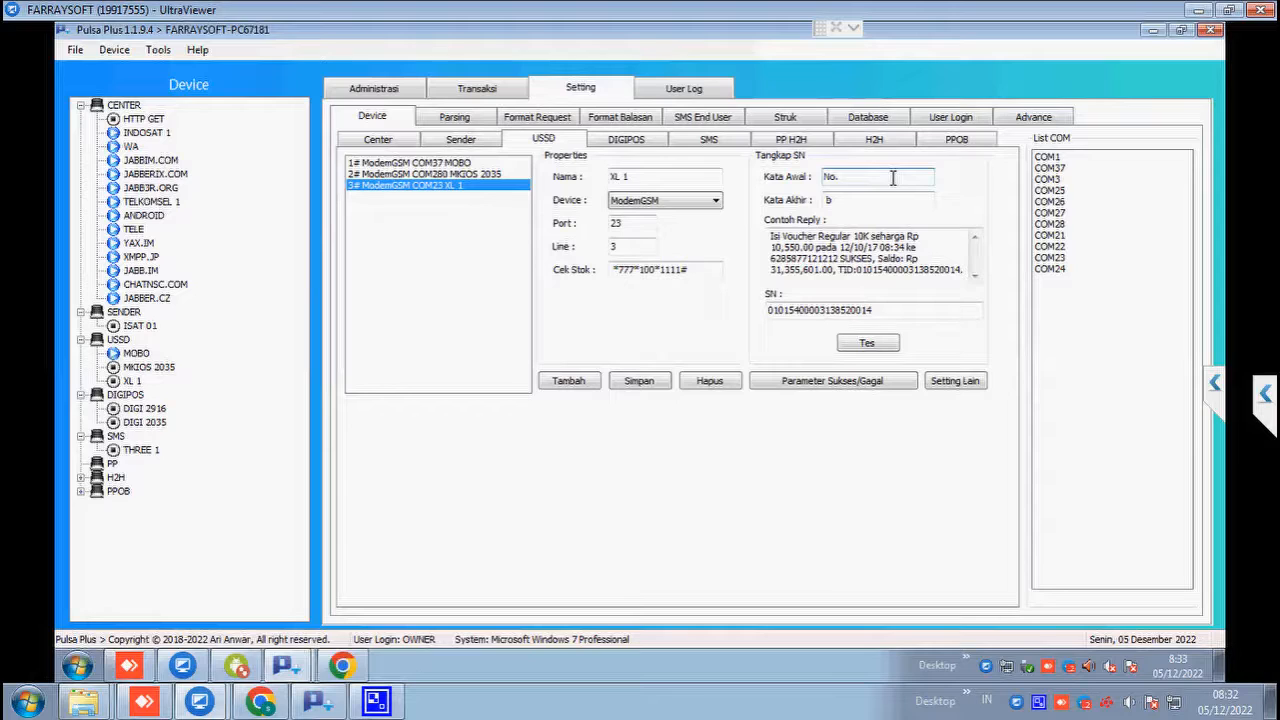
pyautogui.moveTo(771, 234); pyautogui.dragTo(966, 272)
pyautogui.click(886, 268)
pyautogui.click(877, 177)
pyautogui.moveTo(877, 177); pyautogui.dragTo(798, 185)
pyautogui.moveTo(896, 197); pyautogui.dragTo(813, 202)
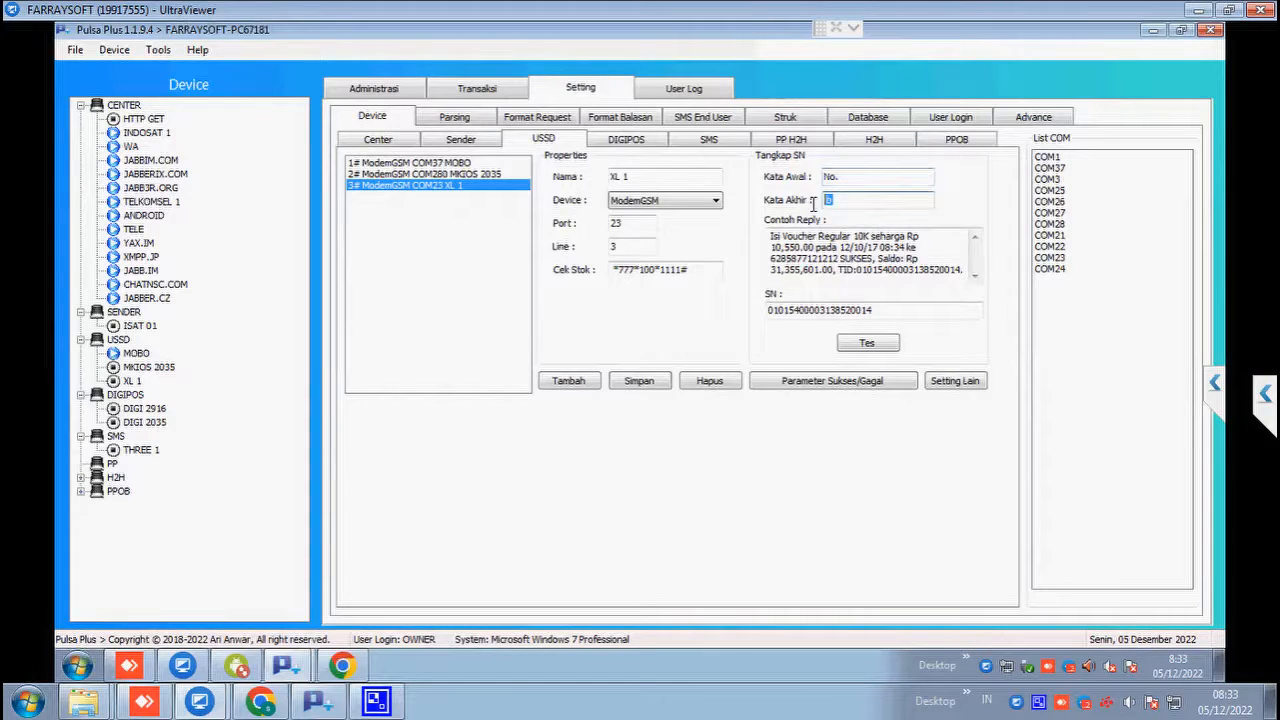
pyautogui.click(921, 181)
pyautogui.click(912, 199)
pyautogui.click(819, 381)
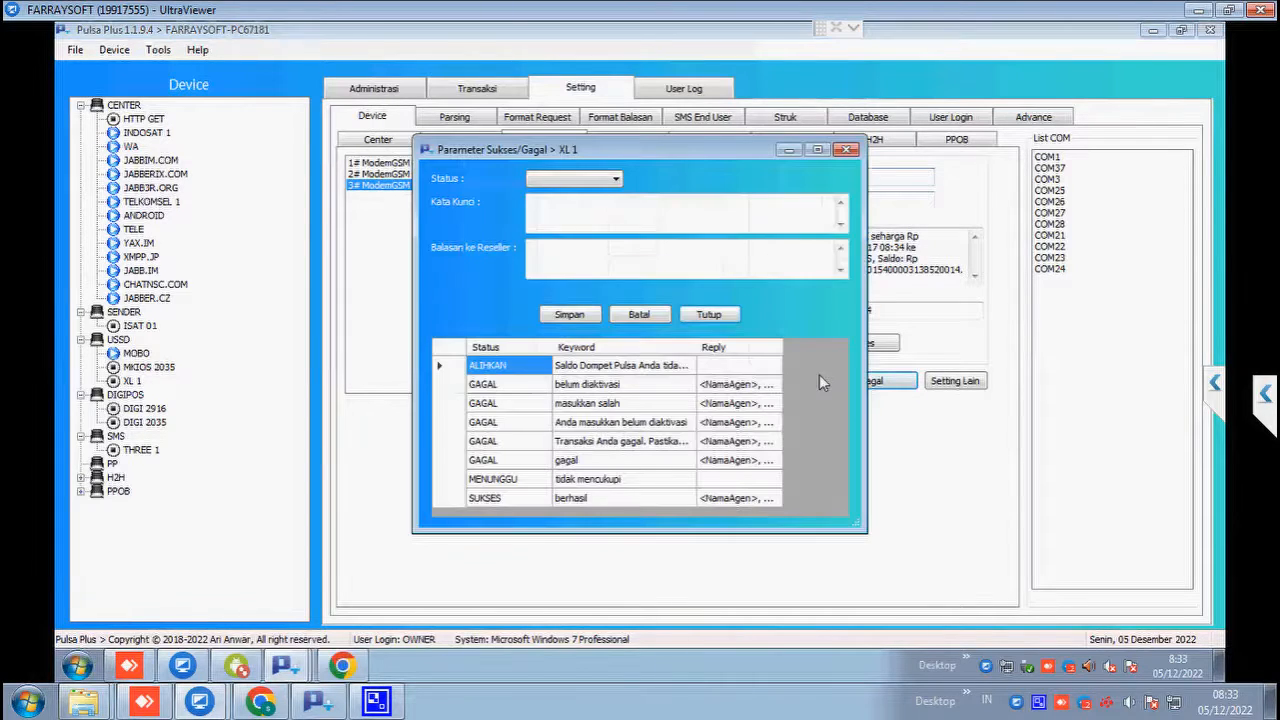
pyautogui.click(492, 443)
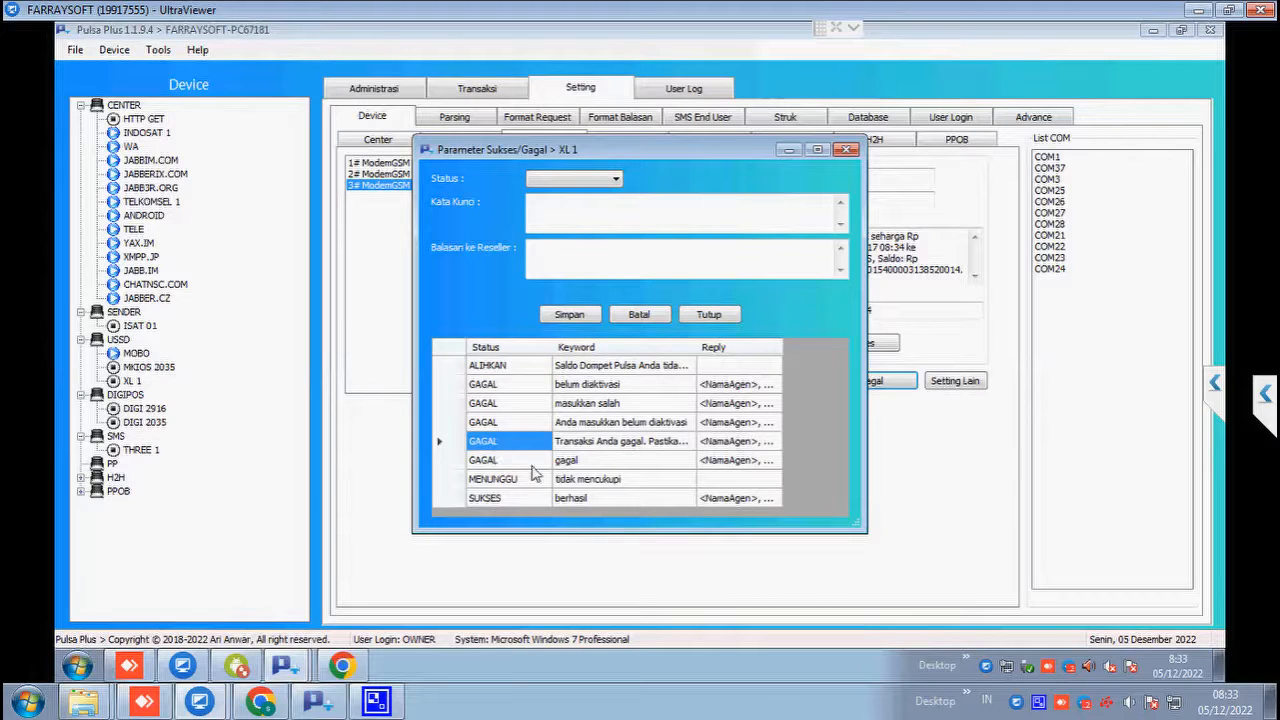
pyautogui.click(578, 497)
pyautogui.rightClick(518, 503)
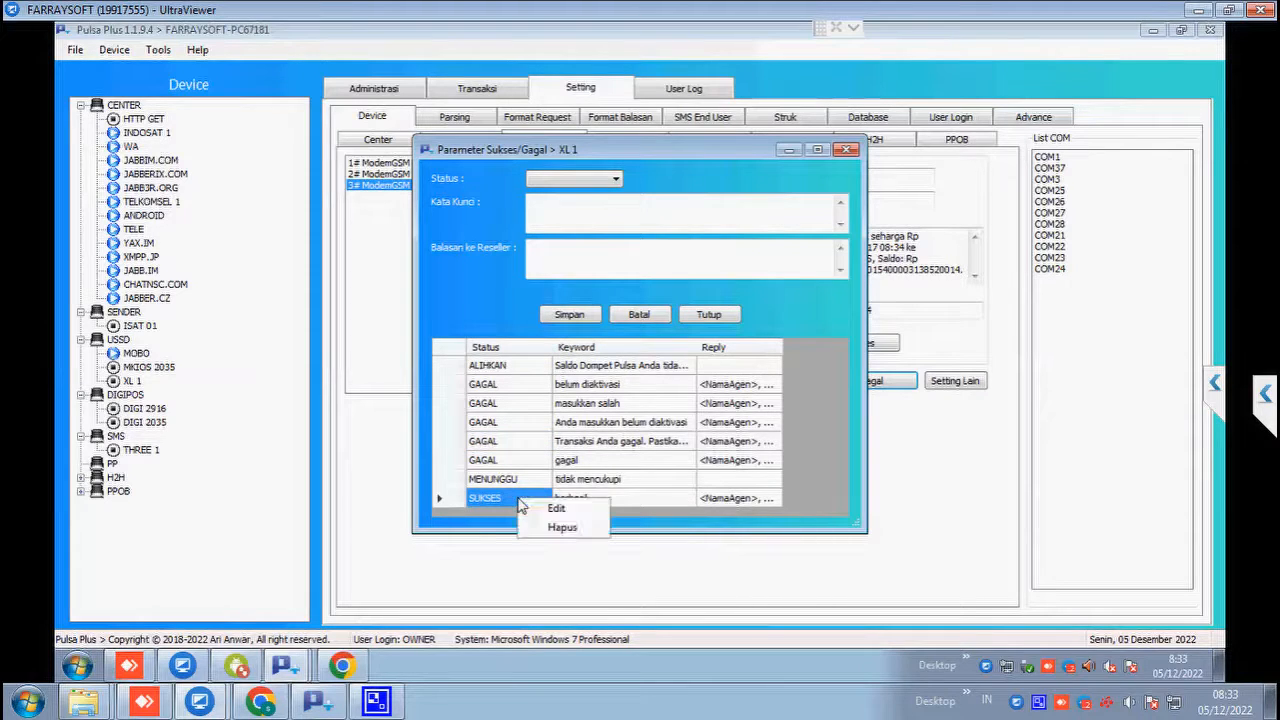
pyautogui.click(535, 512)
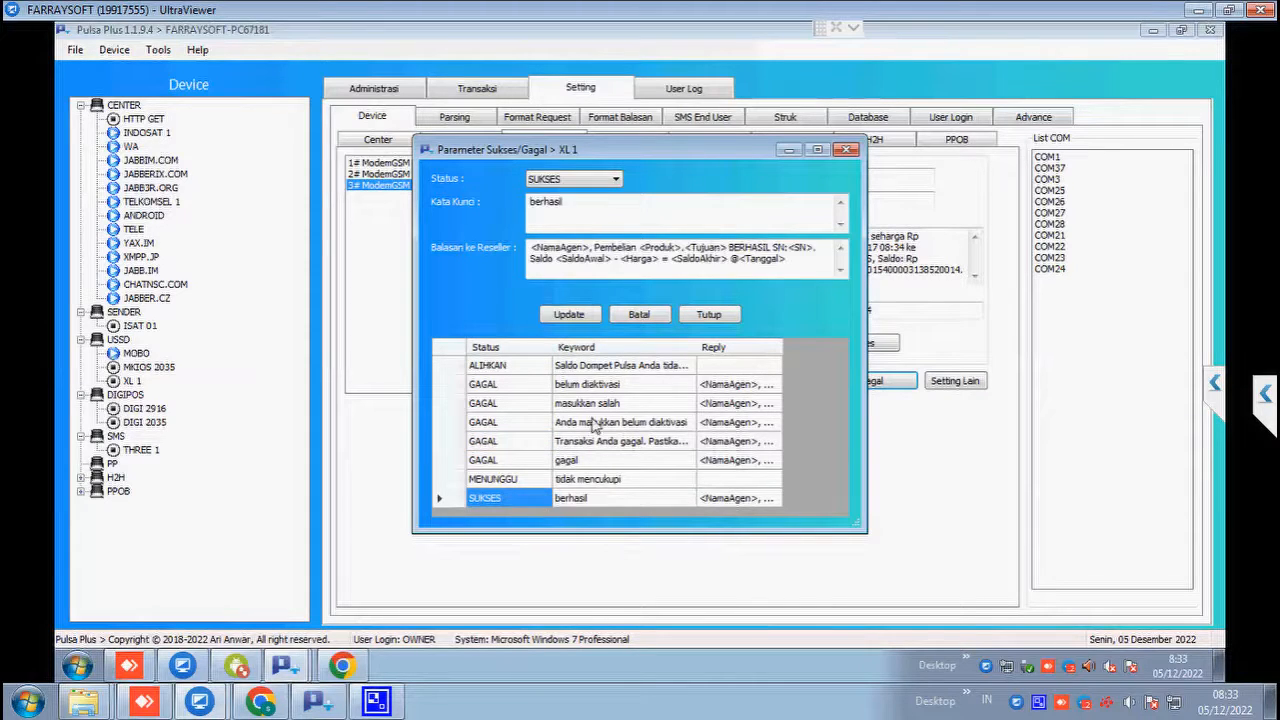
pyautogui.moveTo(571, 201); pyautogui.dragTo(519, 197)
pyautogui.click(596, 203)
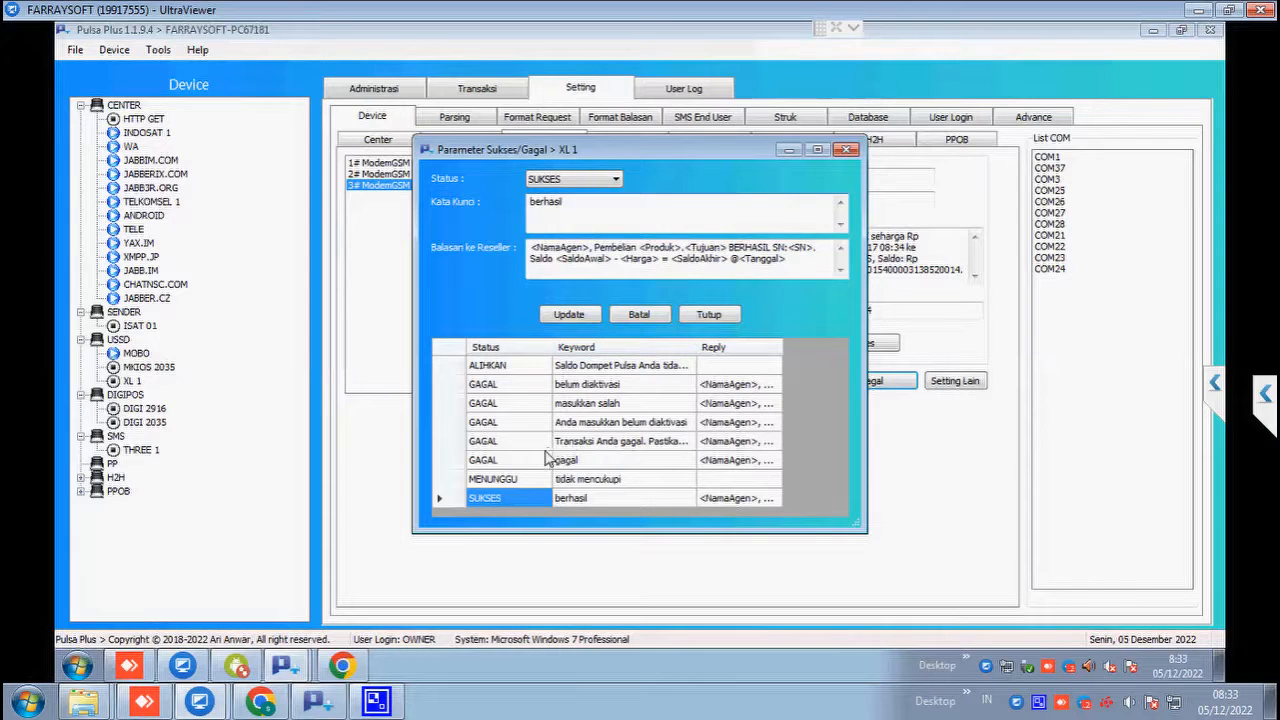
pyautogui.click(535, 458)
pyautogui.rightClick(535, 458)
pyautogui.click(575, 466)
pyautogui.click(600, 199)
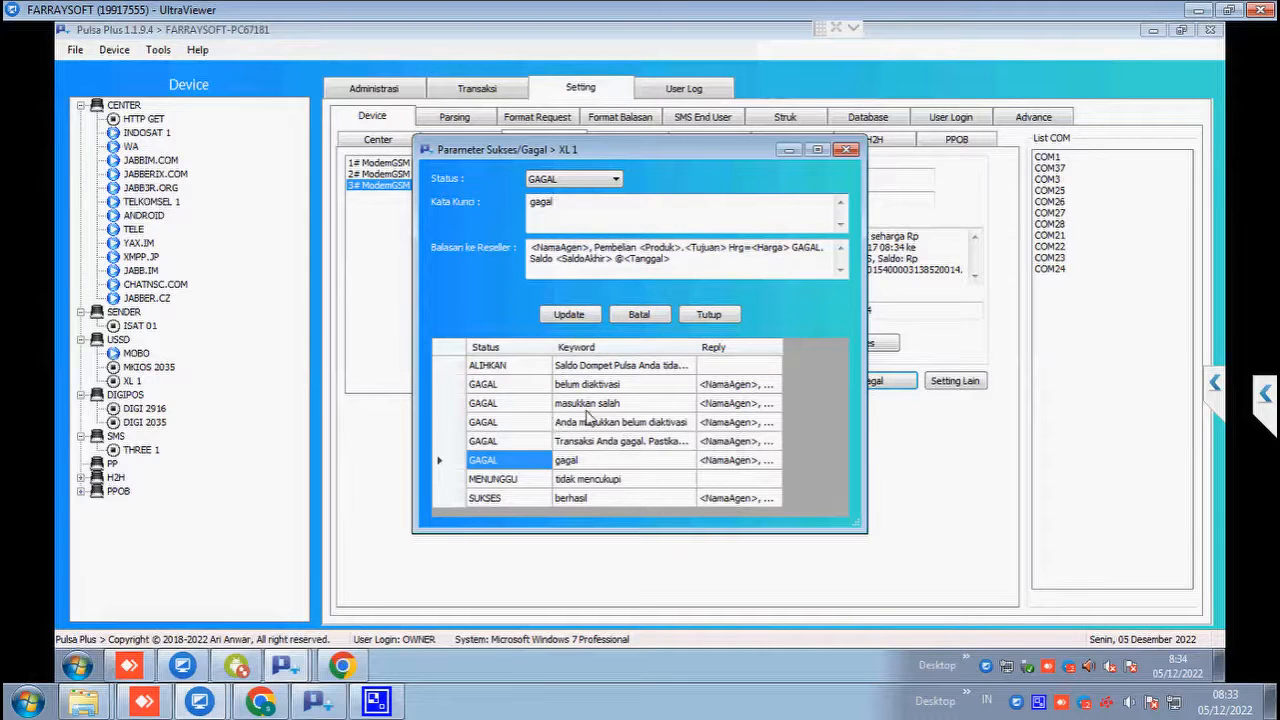
pyautogui.click(629, 315)
pyautogui.click(700, 318)
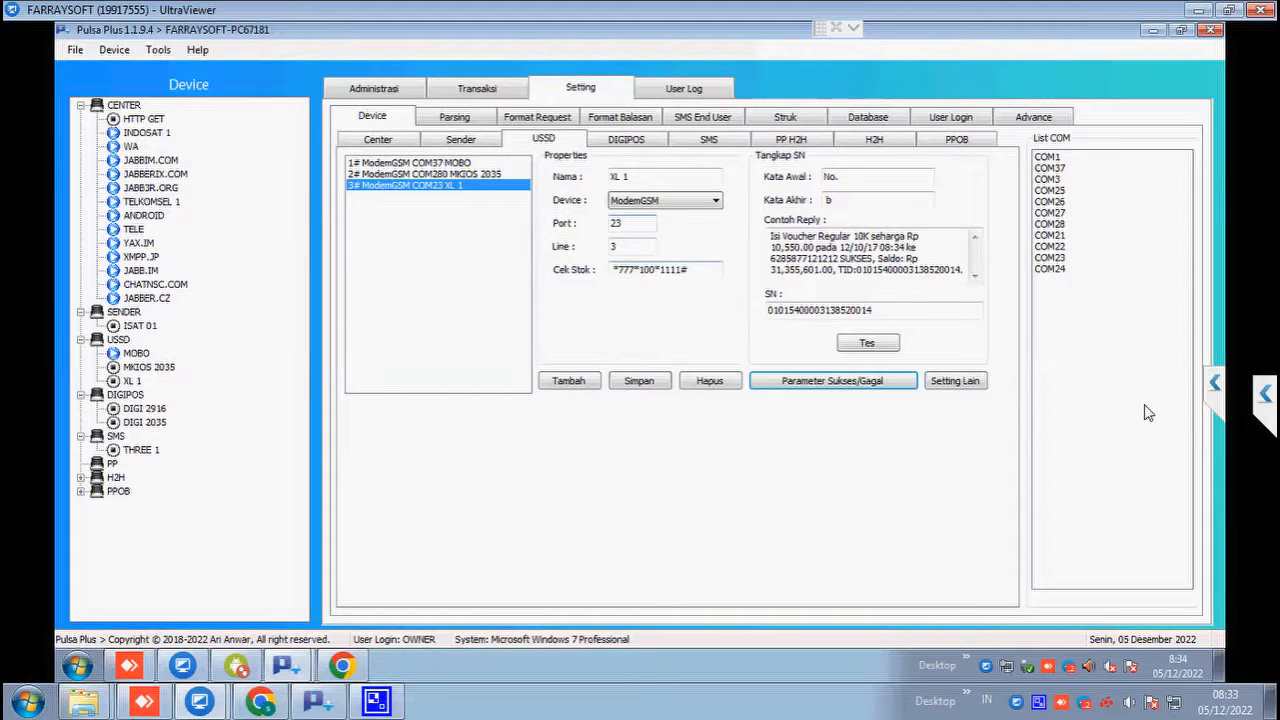
# Step: Open and close MOBO's extra settings, then browse the XL 1 and MKIOS 2035 modems
pyautogui.click(482, 164)
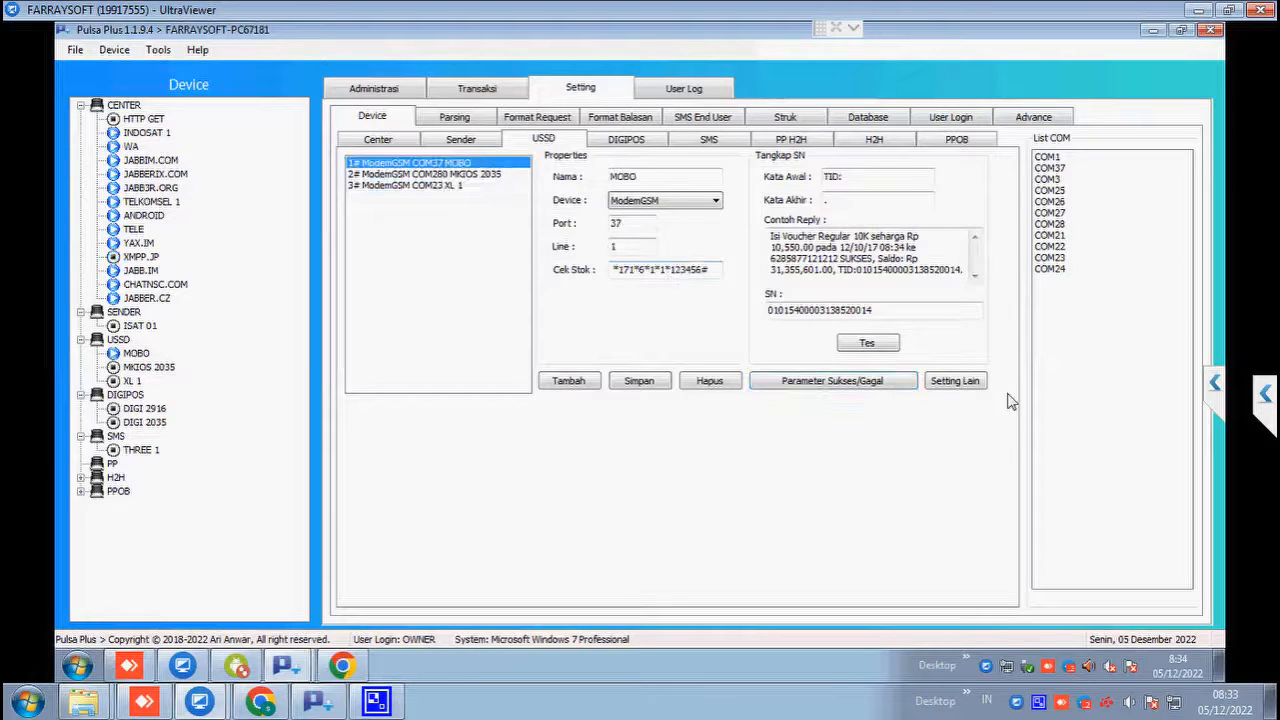
pyautogui.click(982, 384)
pyautogui.click(743, 424)
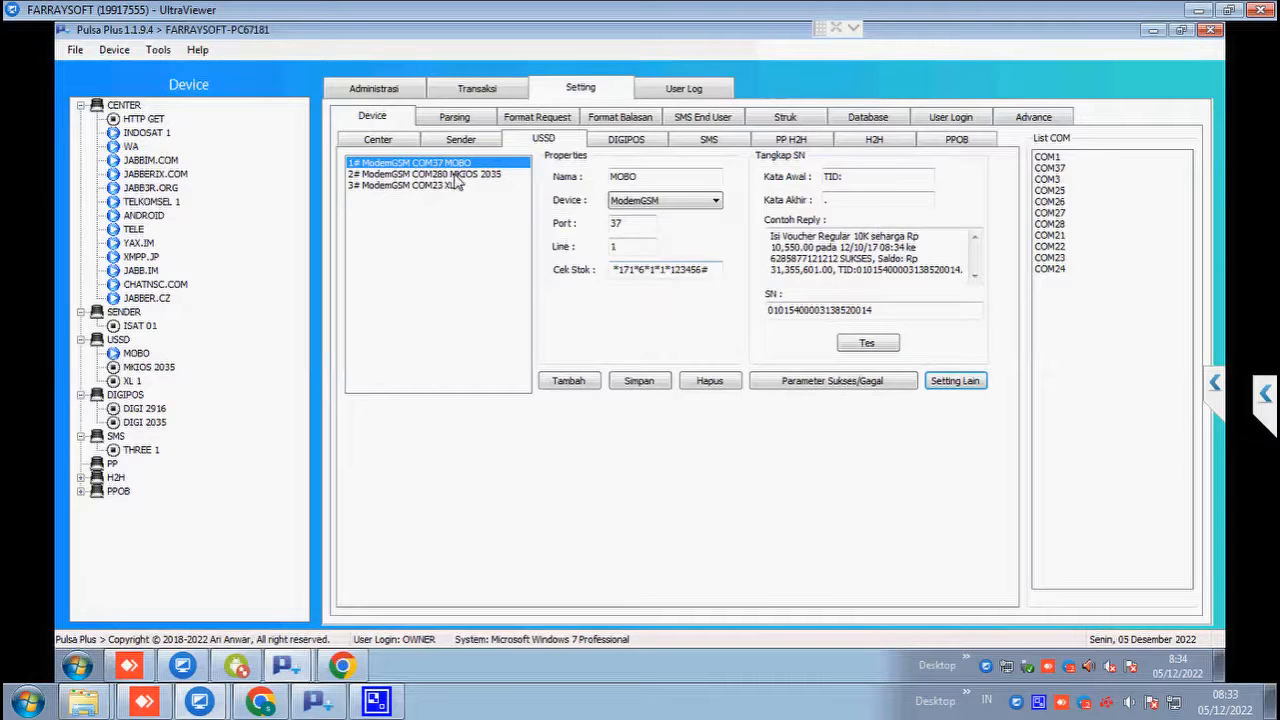
pyautogui.click(425, 186)
pyautogui.click(492, 175)
# Step: Select DIGIPOS device DIGI 2916 and review port 51, stock code *181*1*5*1#, SN end word 'pada'
pyautogui.click(628, 145)
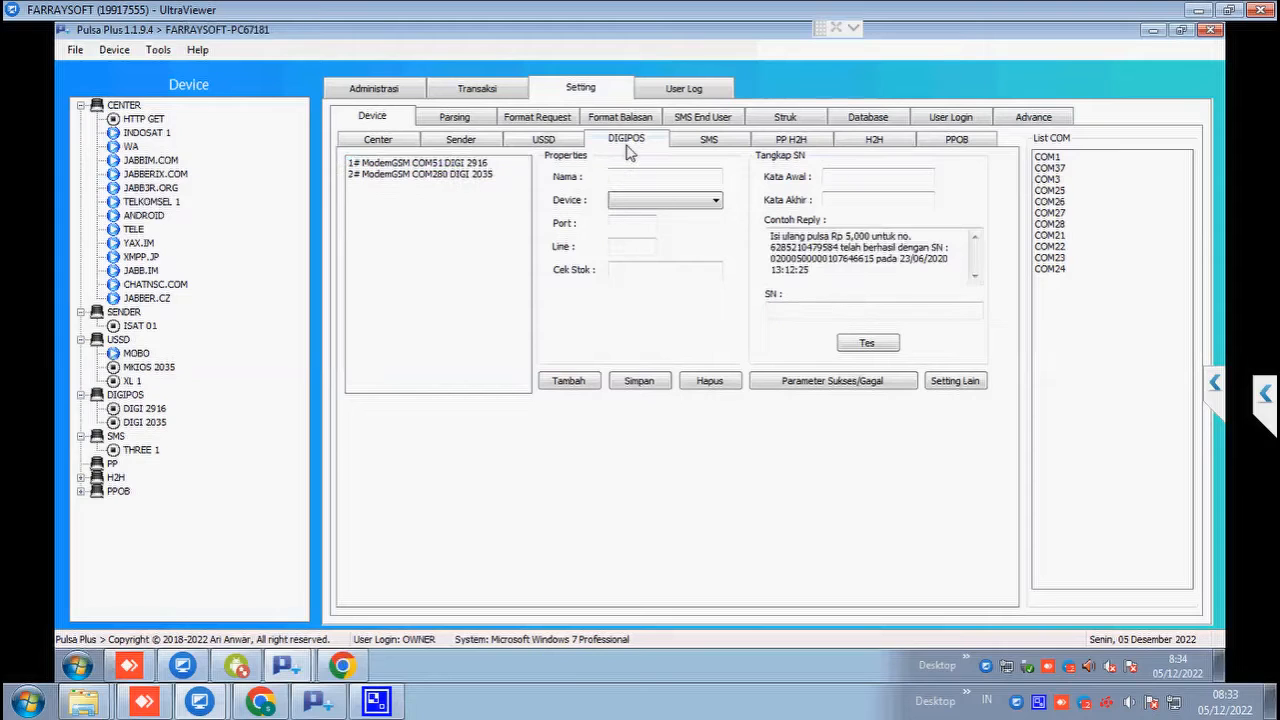
pyautogui.click(480, 164)
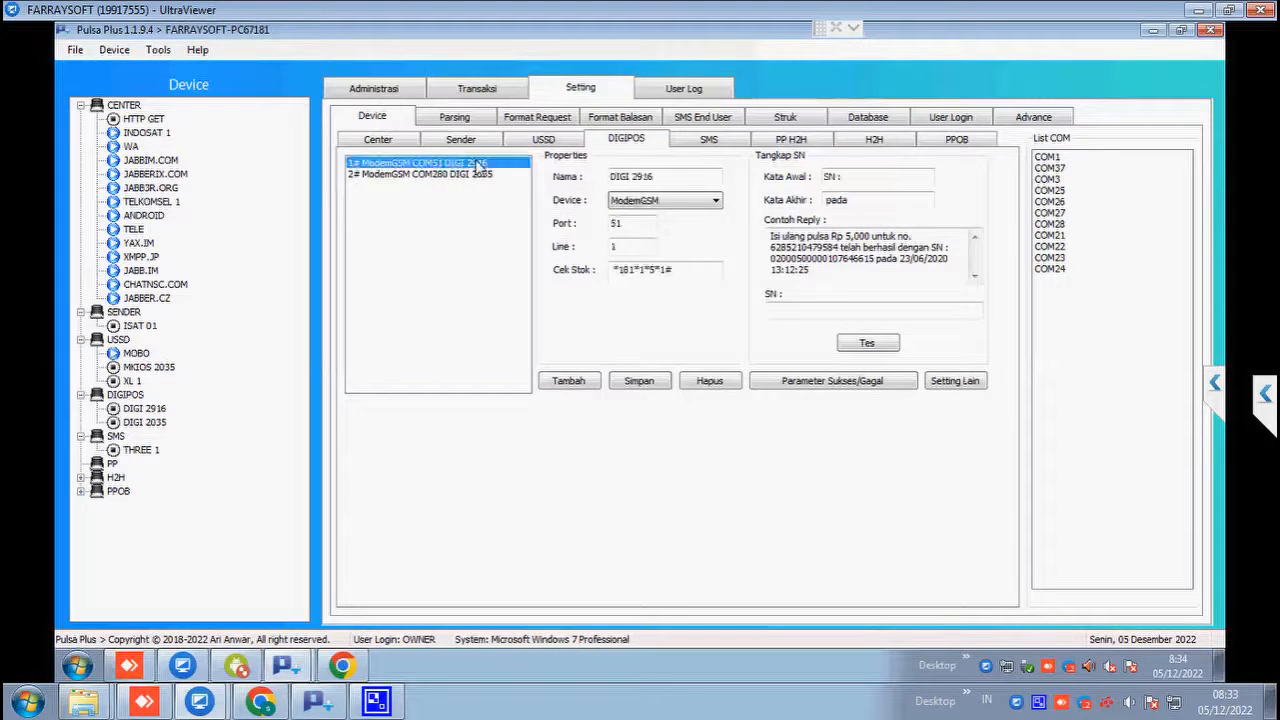
pyautogui.doubleClick(642, 226)
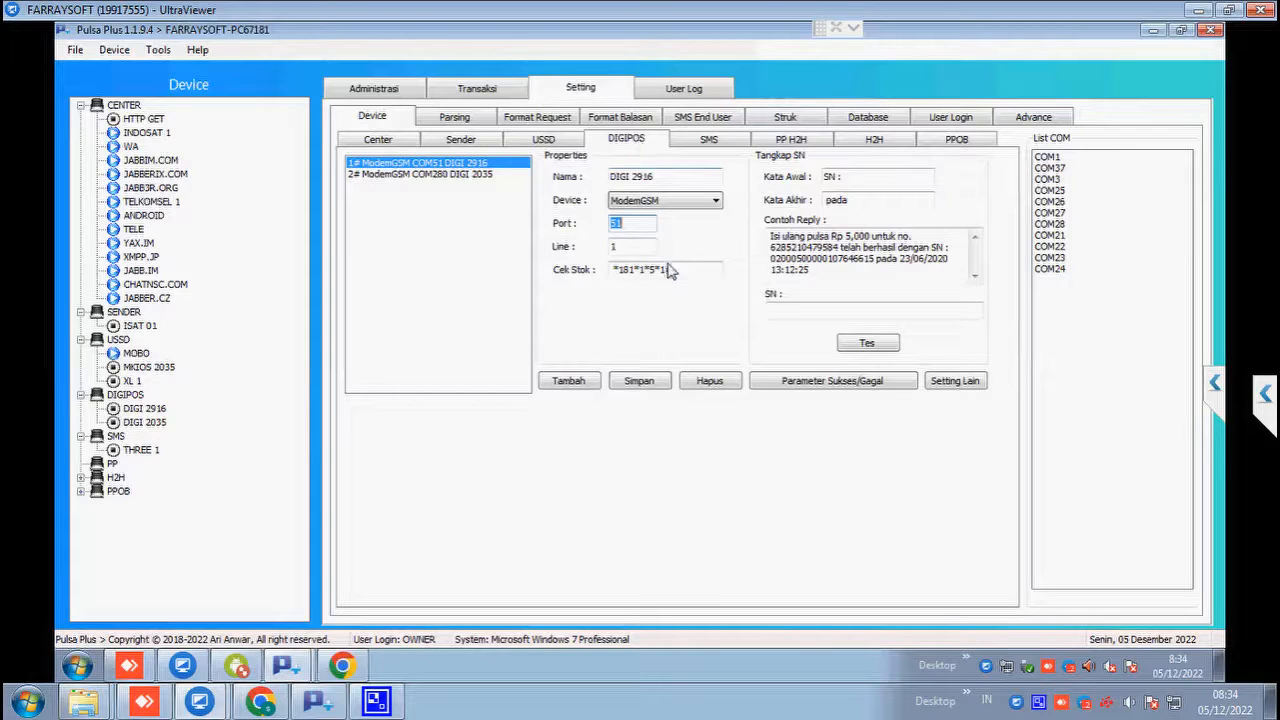
pyautogui.moveTo(680, 274); pyautogui.dragTo(610, 278)
pyautogui.click(906, 178)
pyautogui.click(900, 199)
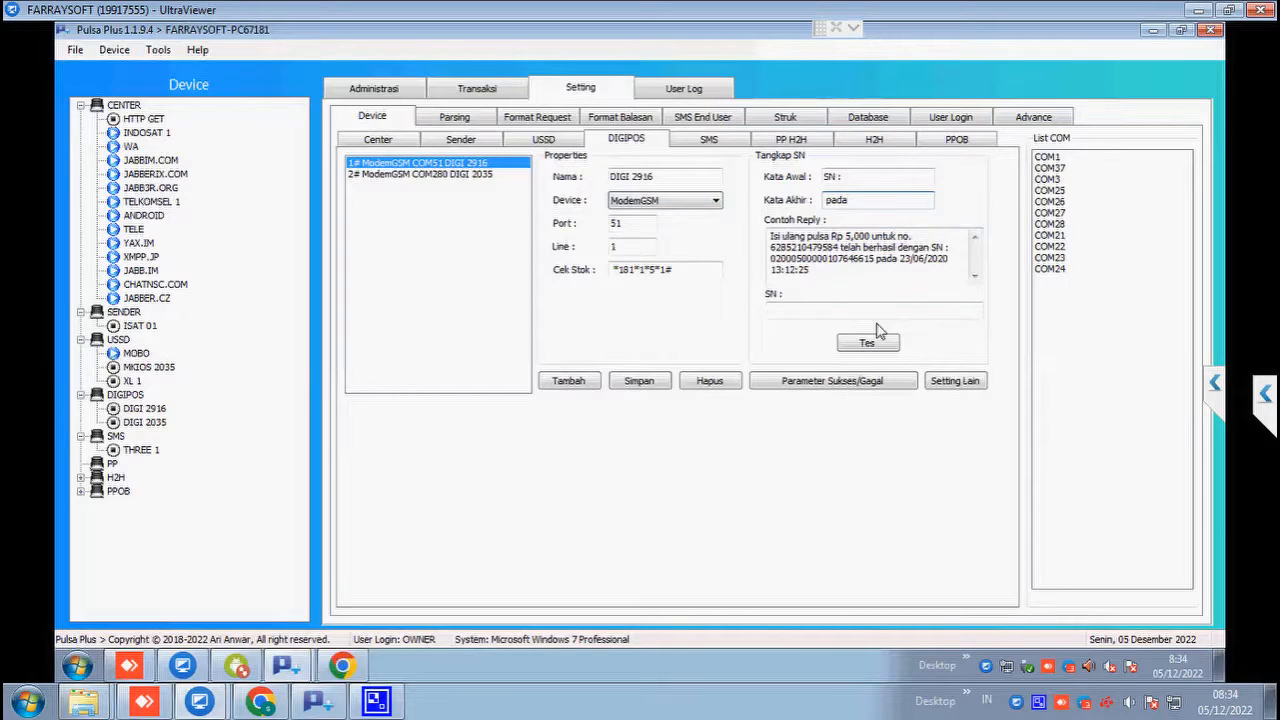
# Step: Open DIGI 2916's success/fail rules and browse the existing SUKSES and MENUNGGU entries
pyautogui.click(880, 390)
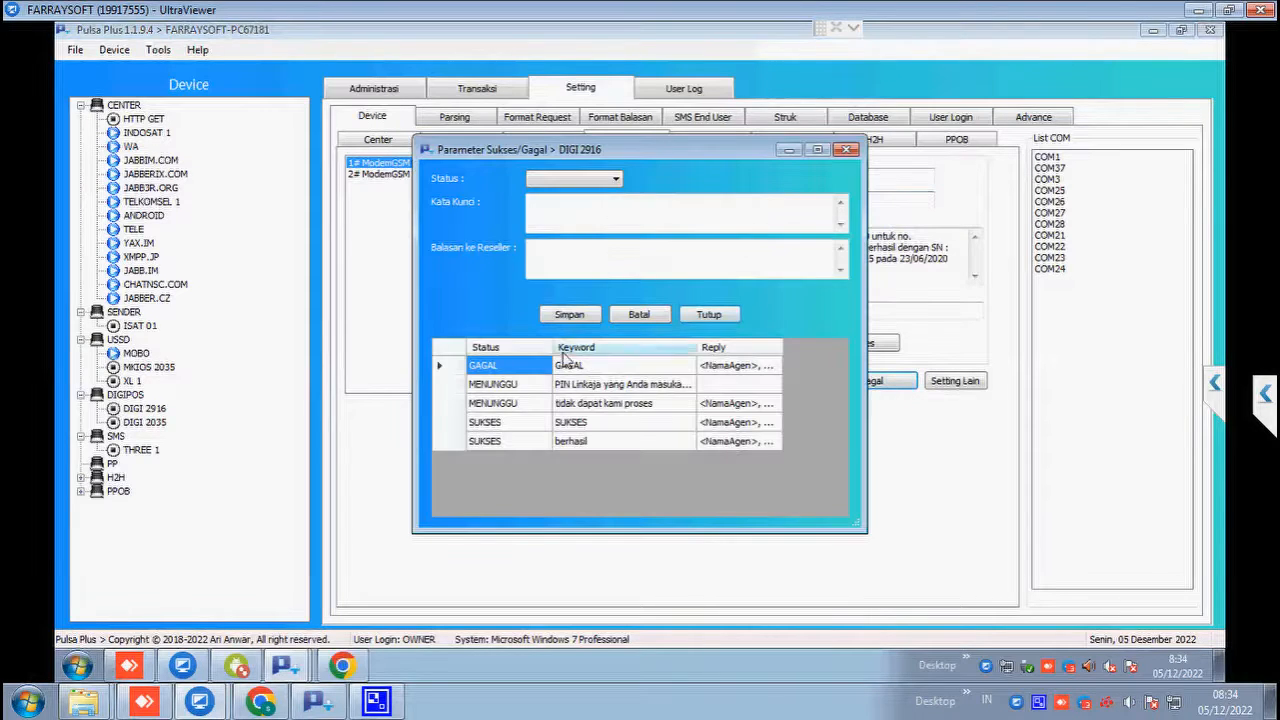
pyautogui.click(532, 404)
pyautogui.click(488, 440)
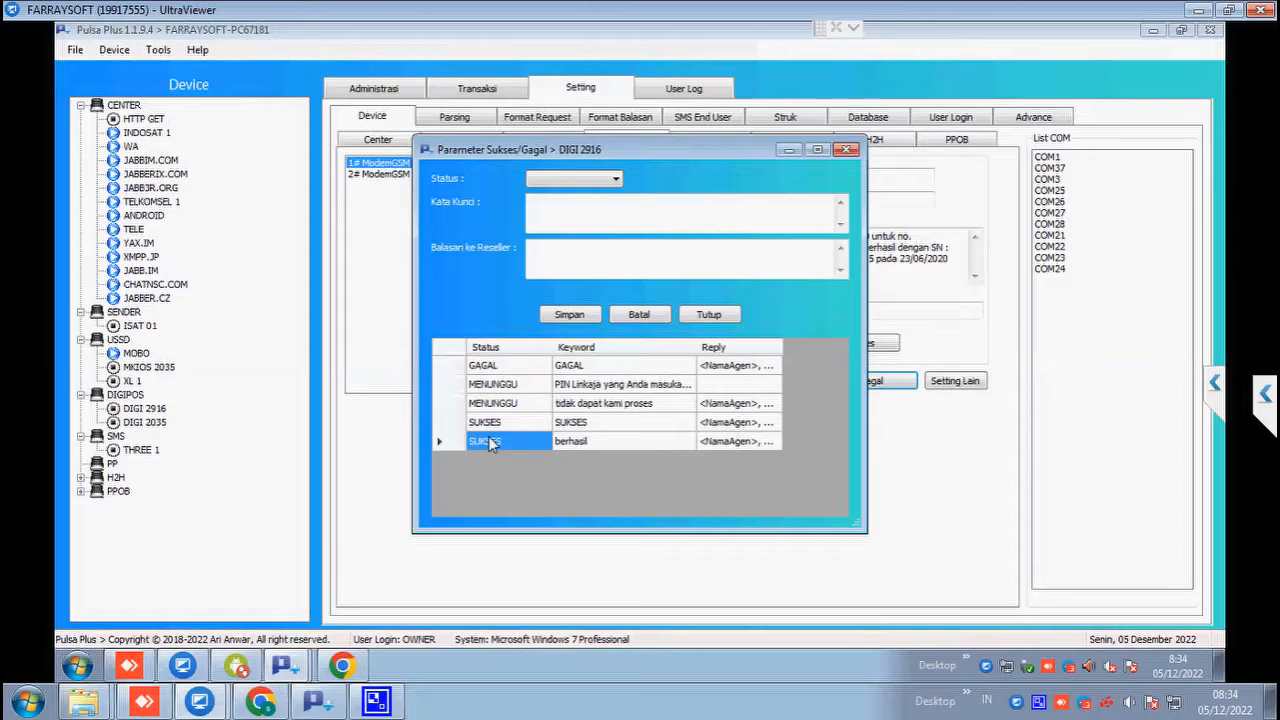
pyautogui.click(592, 441)
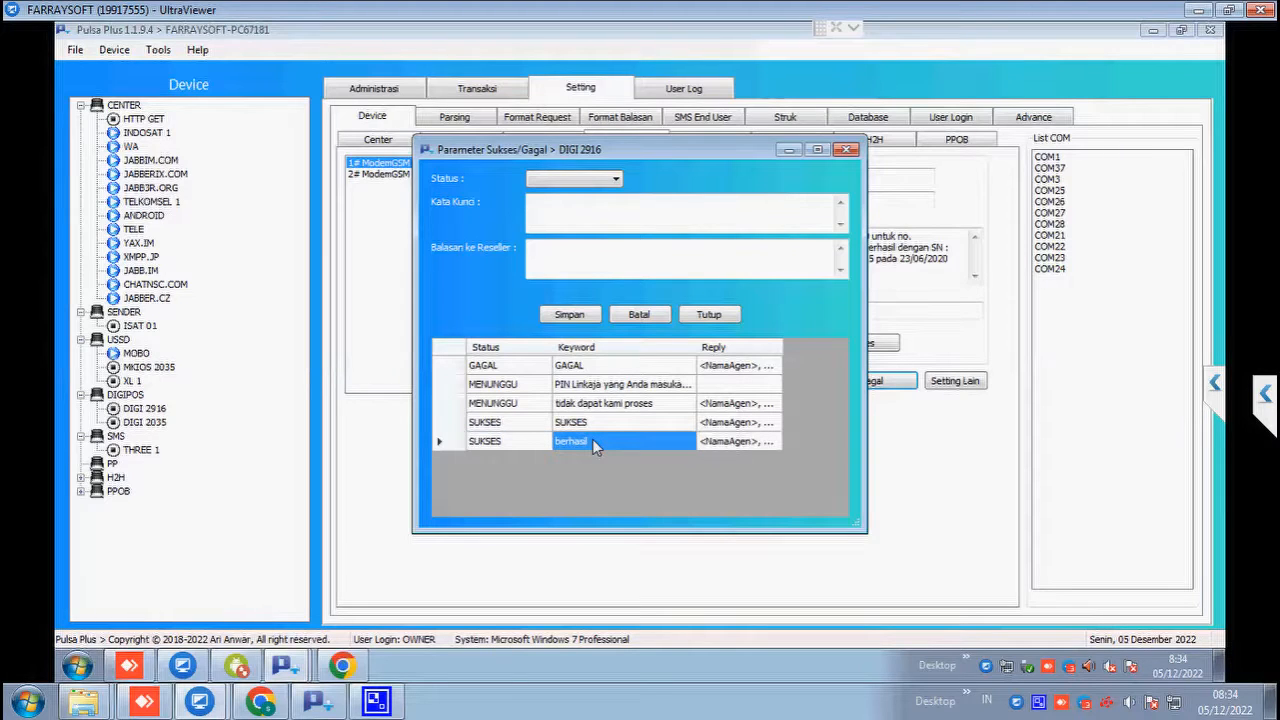
pyautogui.click(593, 428)
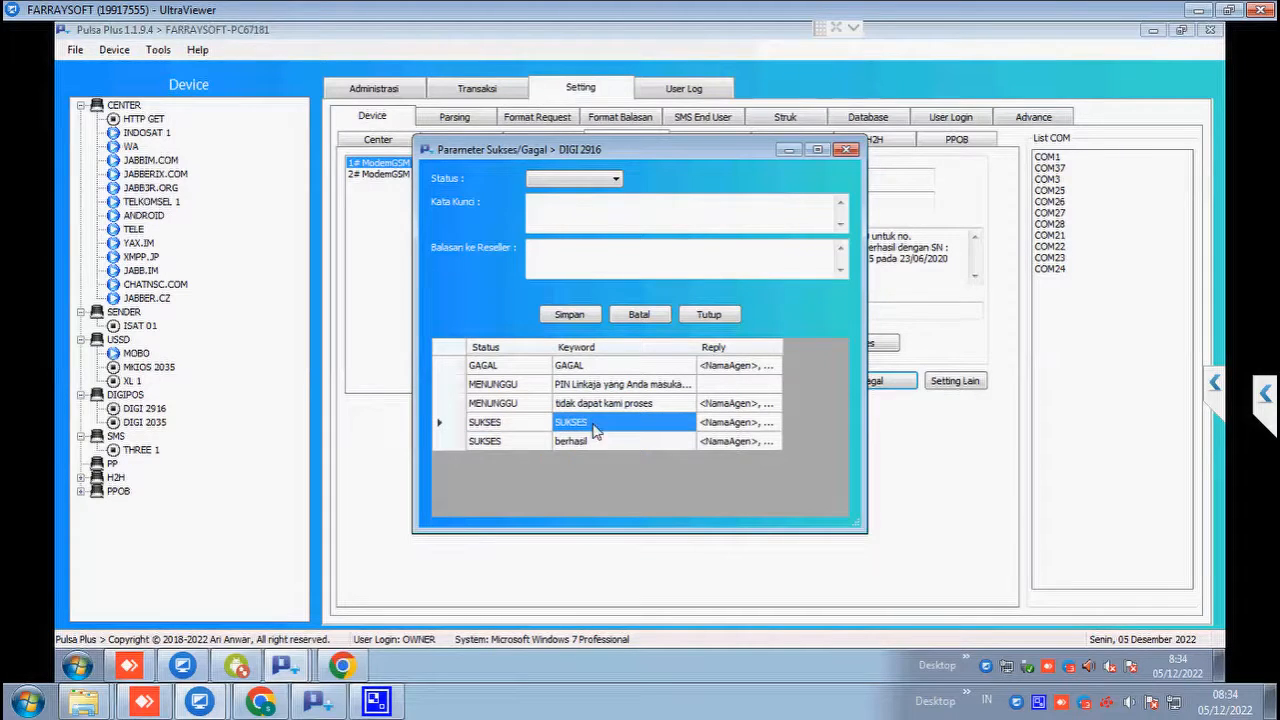
pyautogui.click(502, 424)
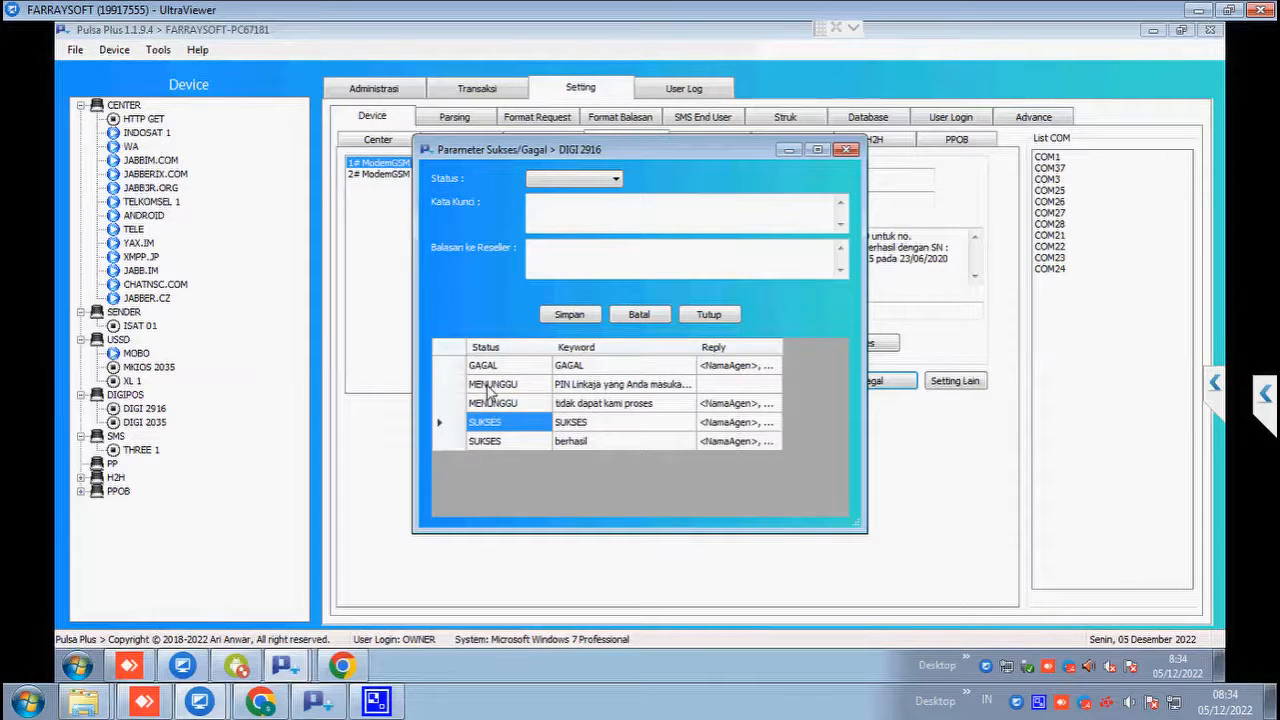
pyautogui.click(490, 388)
pyautogui.click(508, 408)
pyautogui.click(516, 428)
pyautogui.click(516, 441)
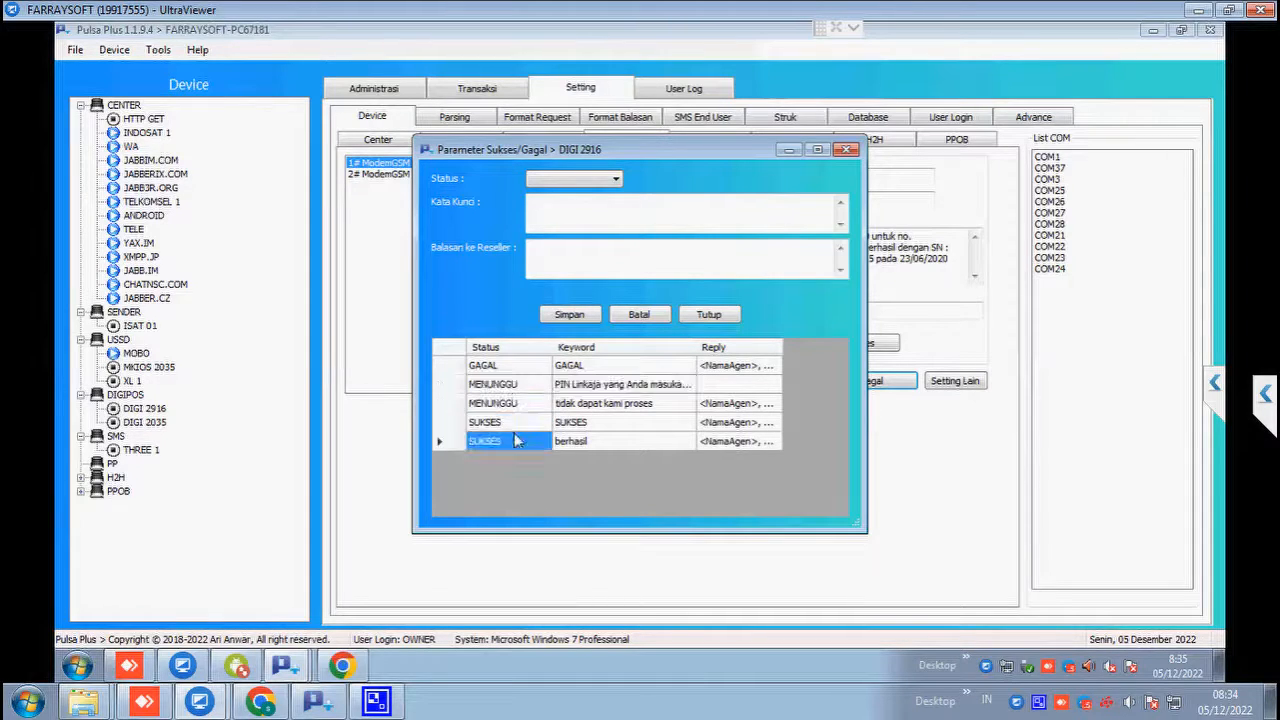
# Step: Add and save a GAGAL rule for 'gangguan', replying 'produk gangguan.' before the balance
pyautogui.click(580, 180)
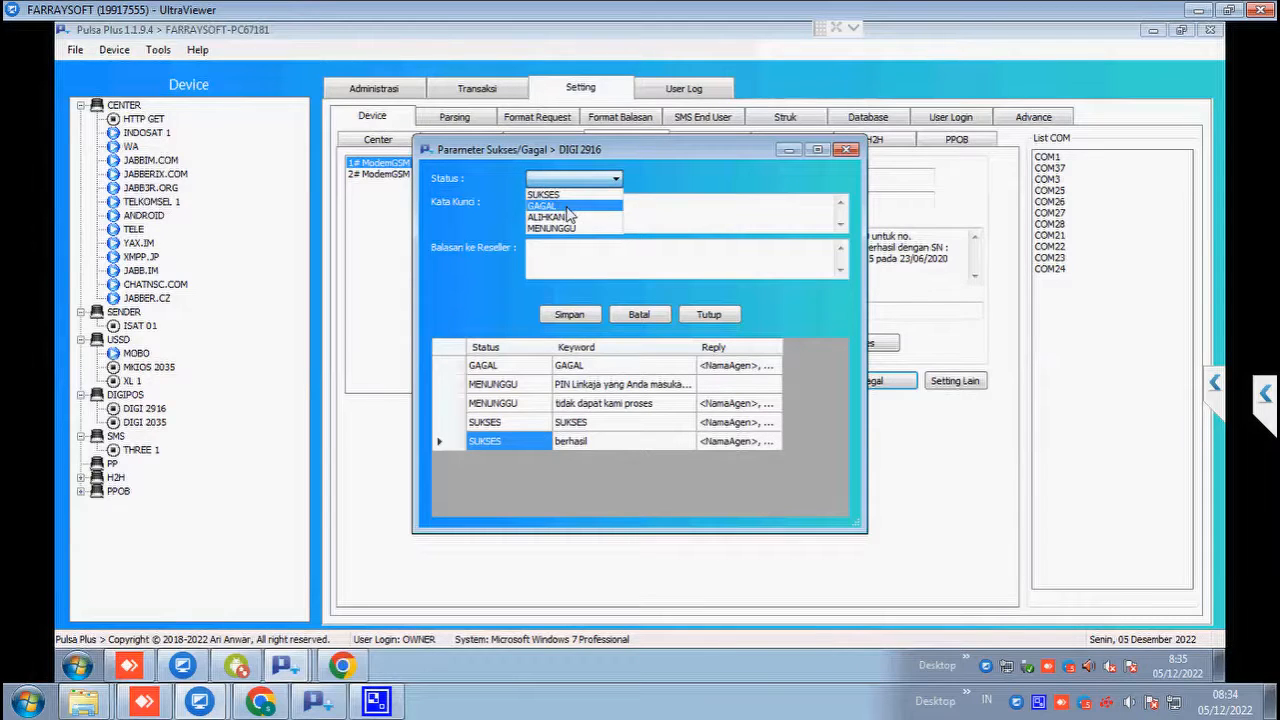
pyautogui.click(571, 205)
pyautogui.click(571, 209)
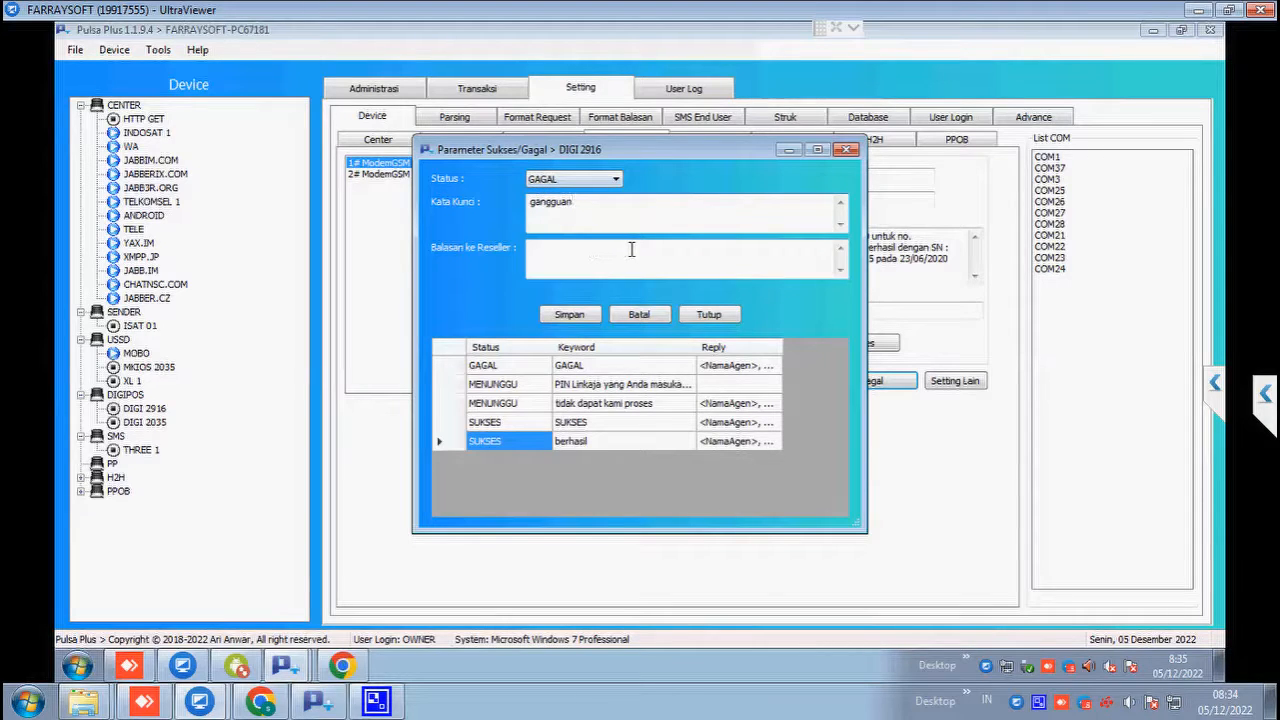
pyautogui.click(632, 249)
pyautogui.write('<NamaAgen>, Pembelian <Produk>, <Tujuan> Hrg=<Harga> GAGAL. Saldo <SaldoAkhir> @<Tanggal>')
pyautogui.moveTo(672, 260); pyautogui.dragTo(534, 257)
pyautogui.click(651, 256)
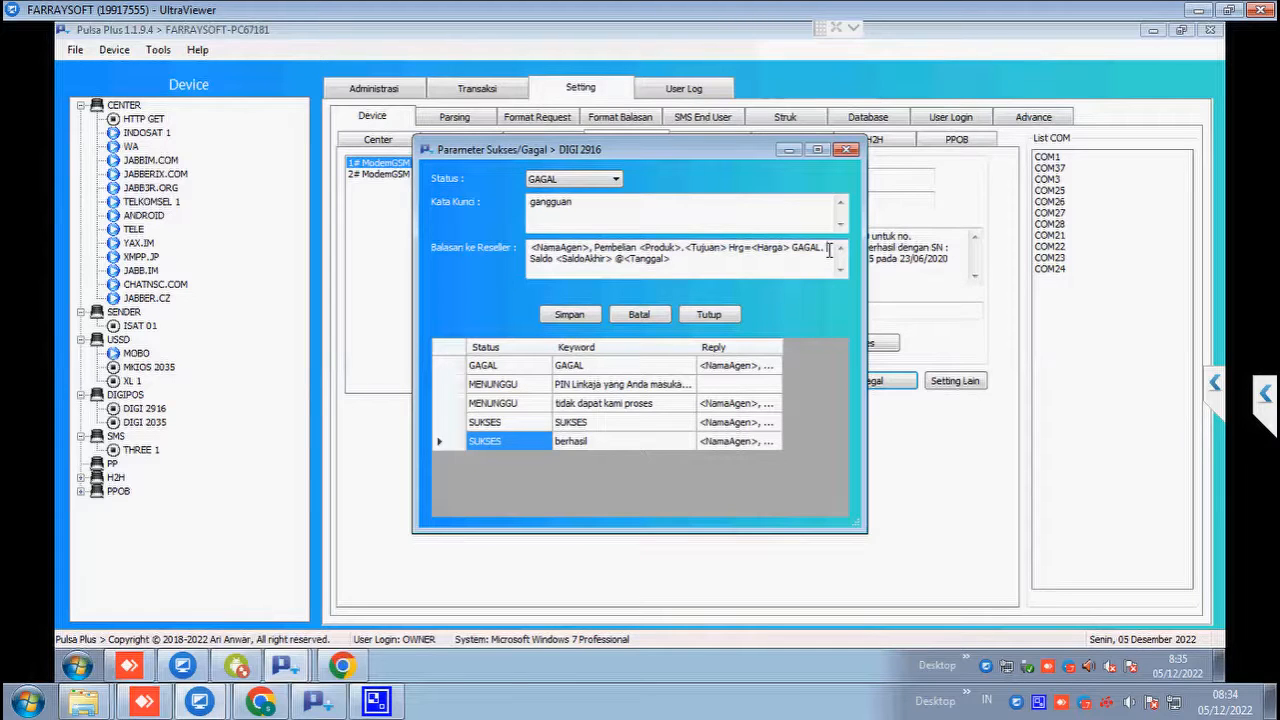
pyautogui.write('produk gang')
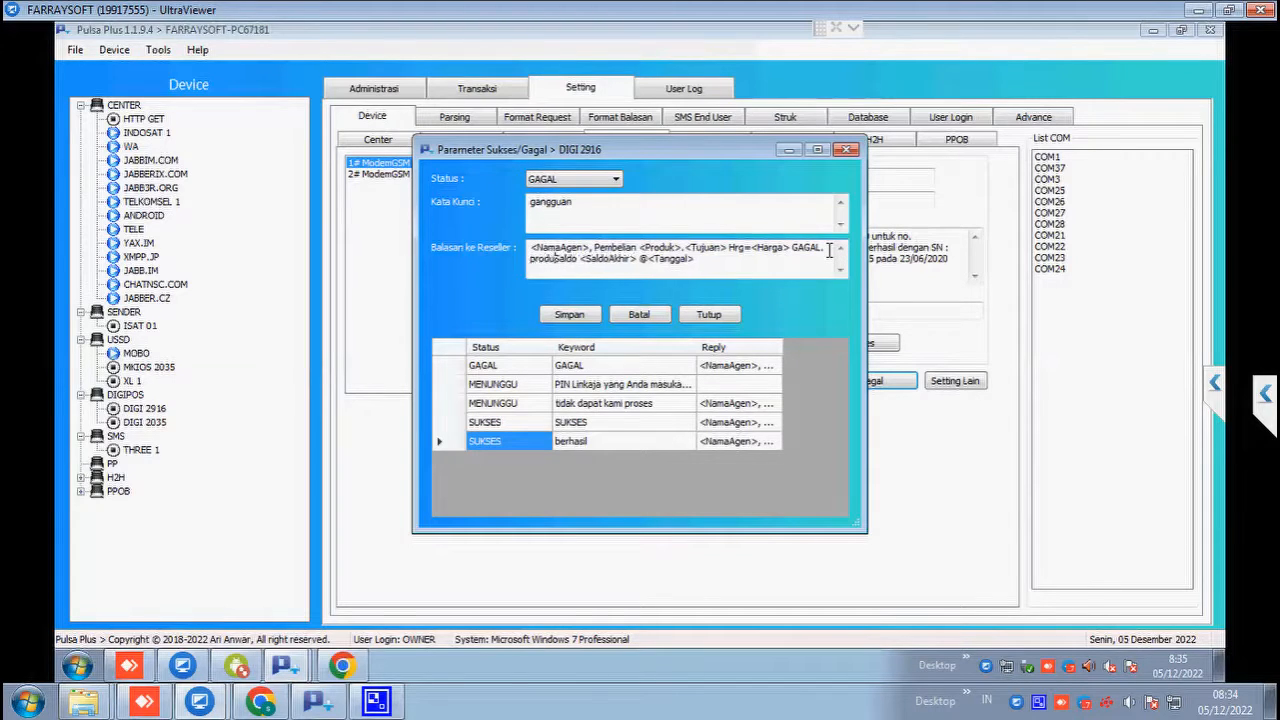
pyautogui.write('guan')
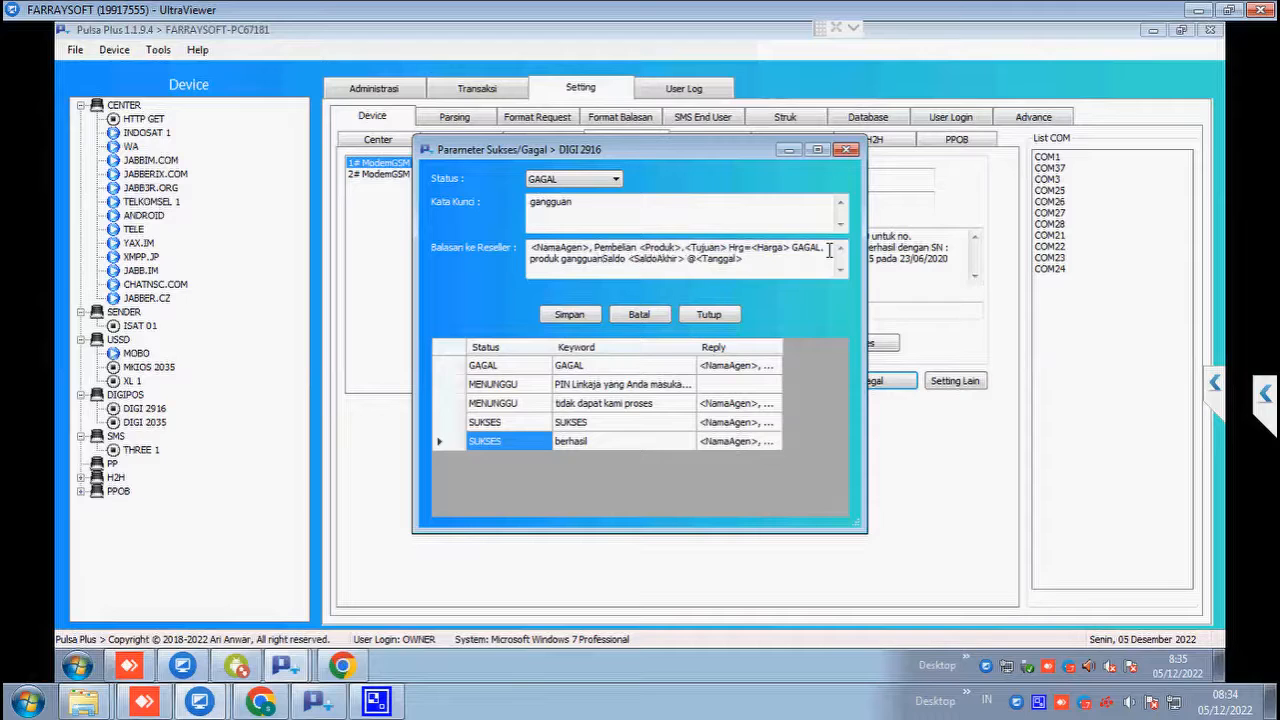
pyautogui.write('.')
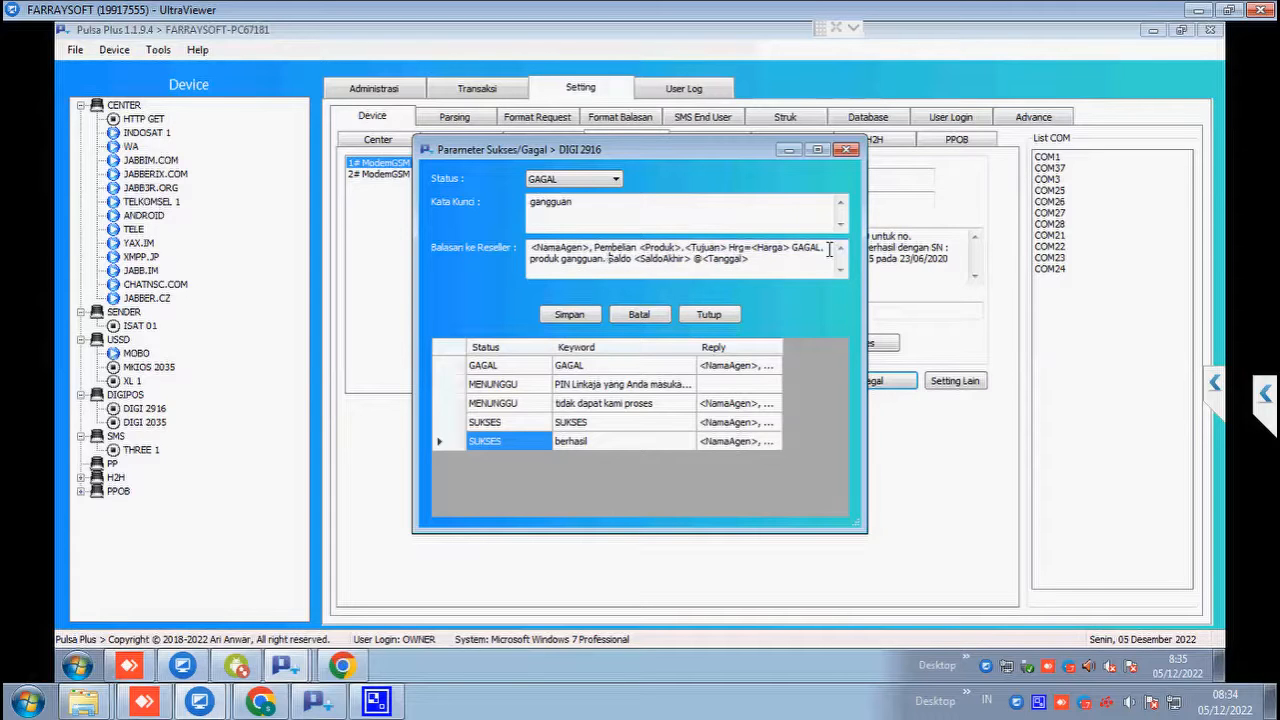
pyautogui.click(569, 315)
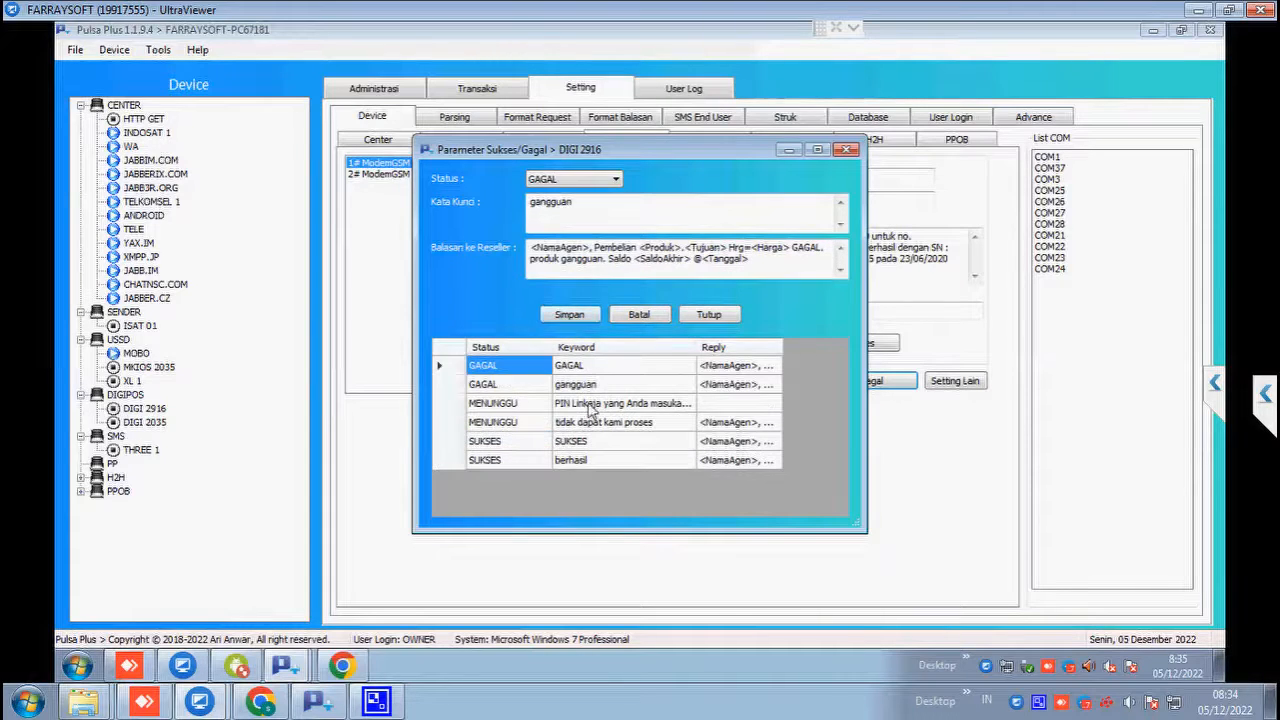
pyautogui.click(495, 388)
pyautogui.click(615, 392)
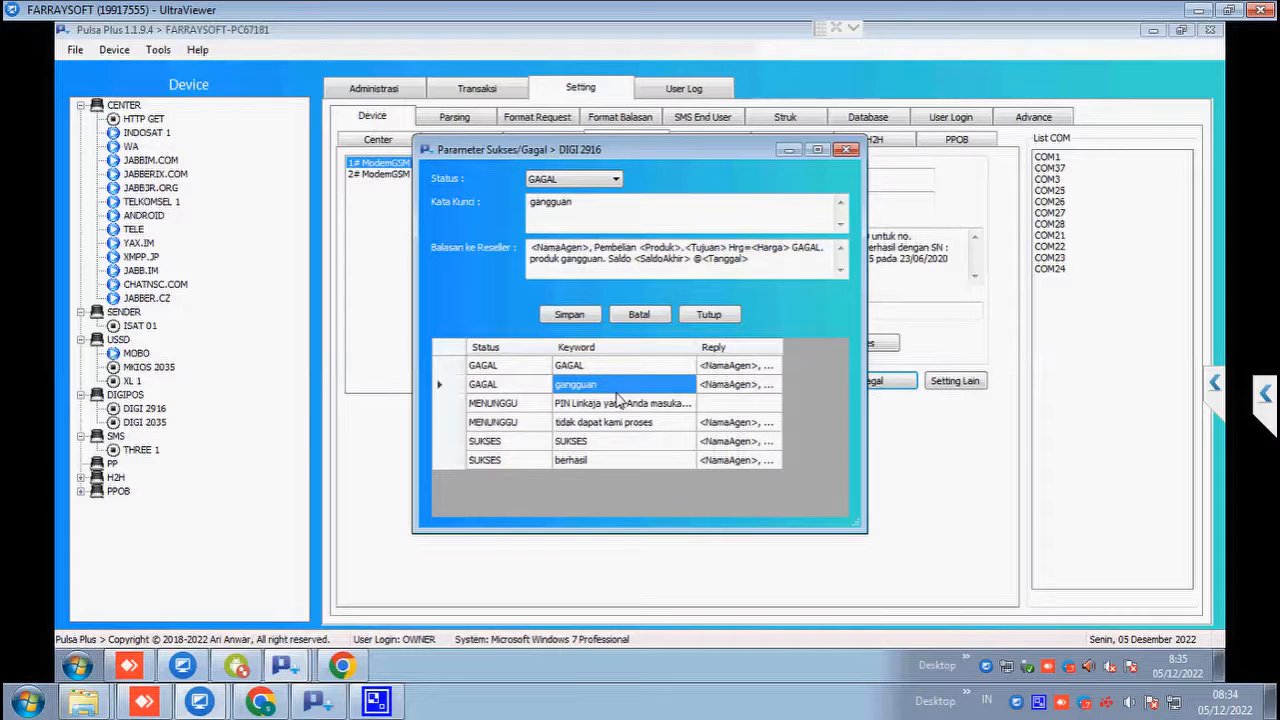
# Step: Close the keyword rules and review DIGI 2916's purchase-price capture start words
pyautogui.click(706, 315)
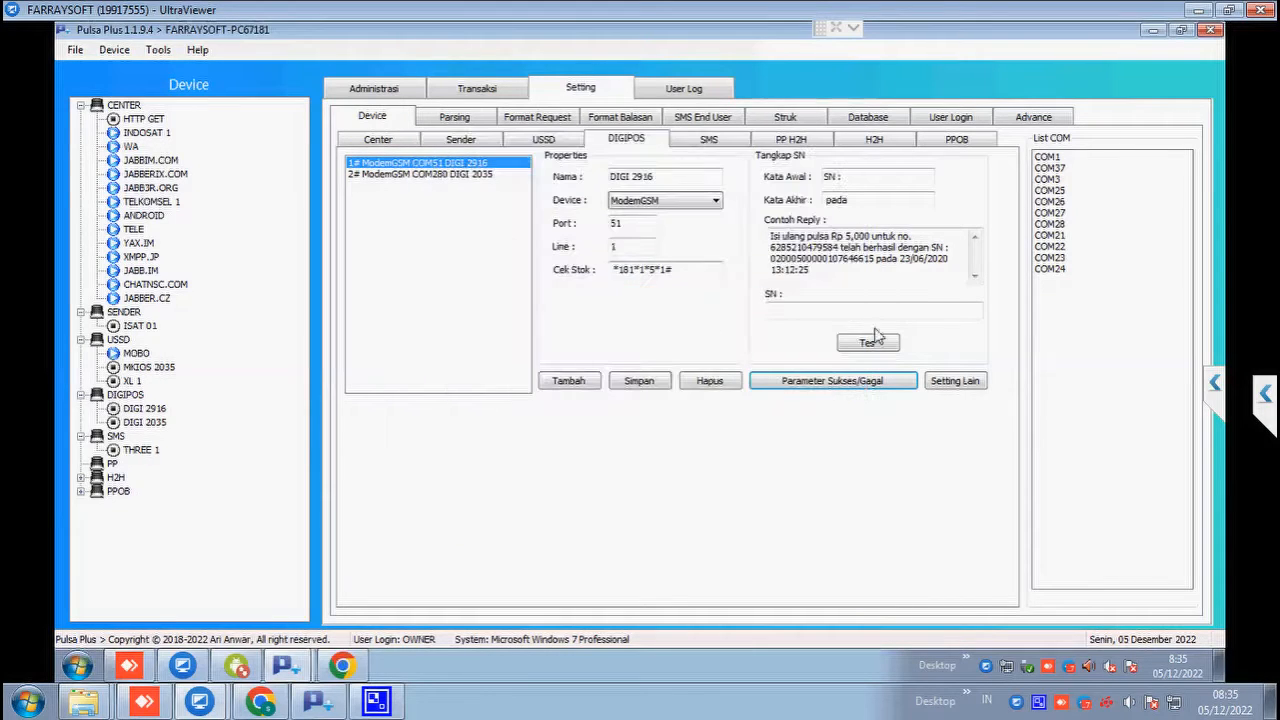
pyautogui.click(960, 387)
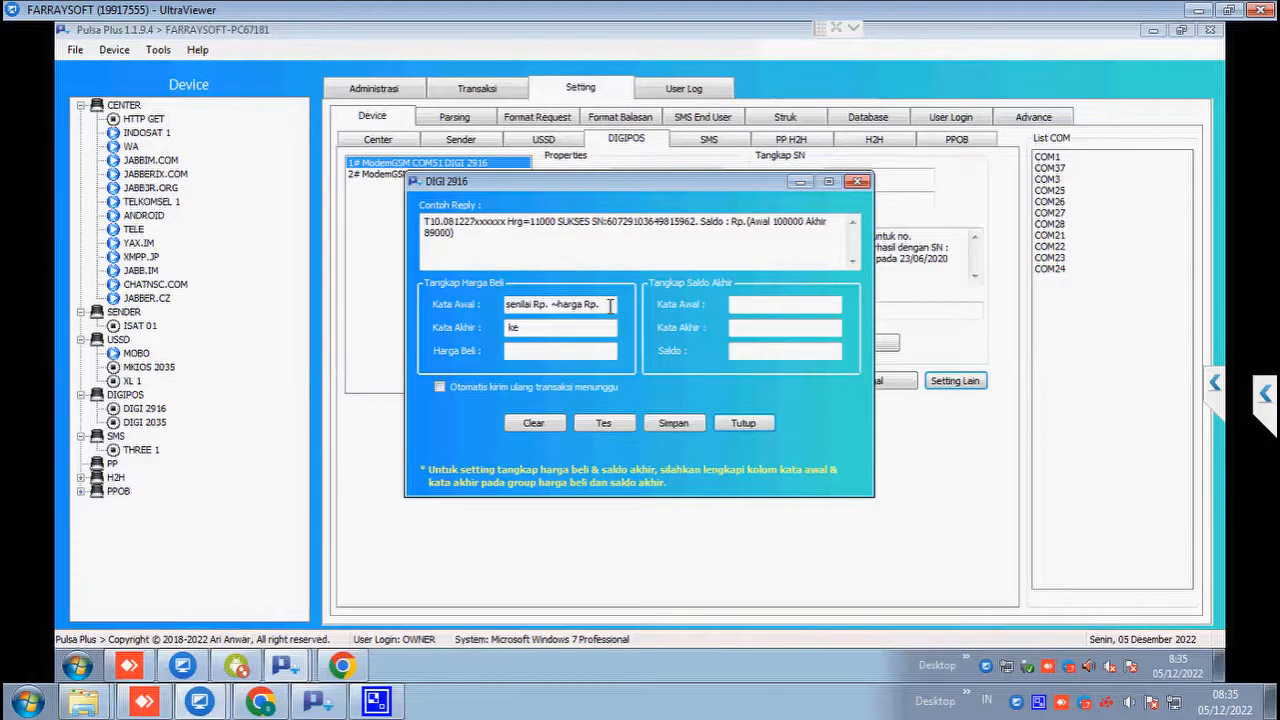
pyautogui.moveTo(609, 306); pyautogui.dragTo(477, 304)
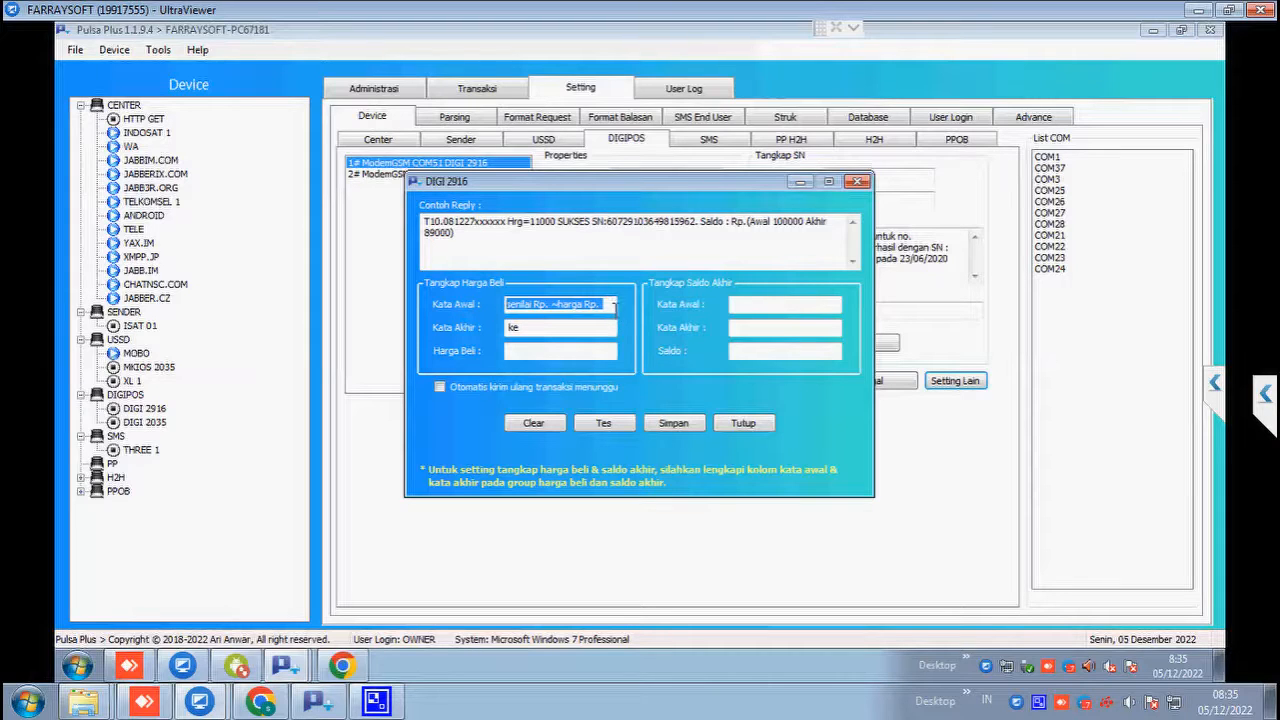
pyautogui.click(615, 305)
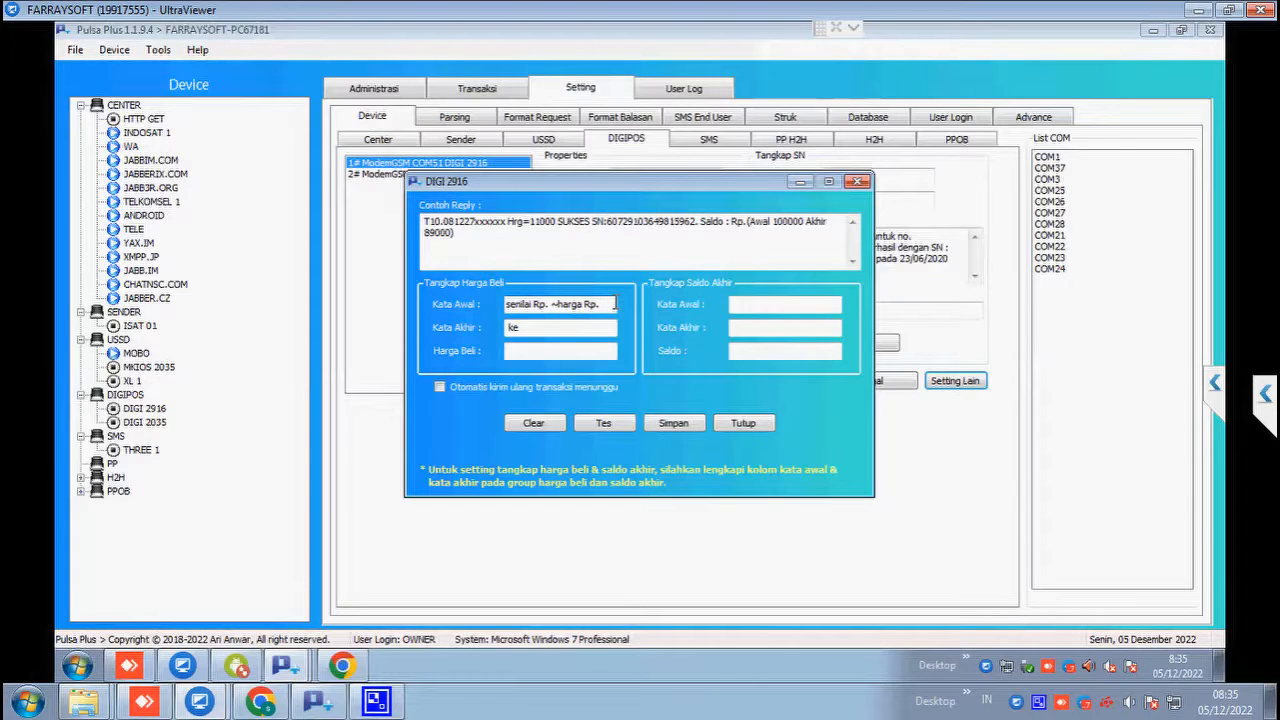
pyautogui.click(727, 430)
# Step: Select DIGI 2035 to show its port 280, line 2 settings
pyautogui.click(429, 178)
pyautogui.click(452, 161)
pyautogui.click(451, 173)
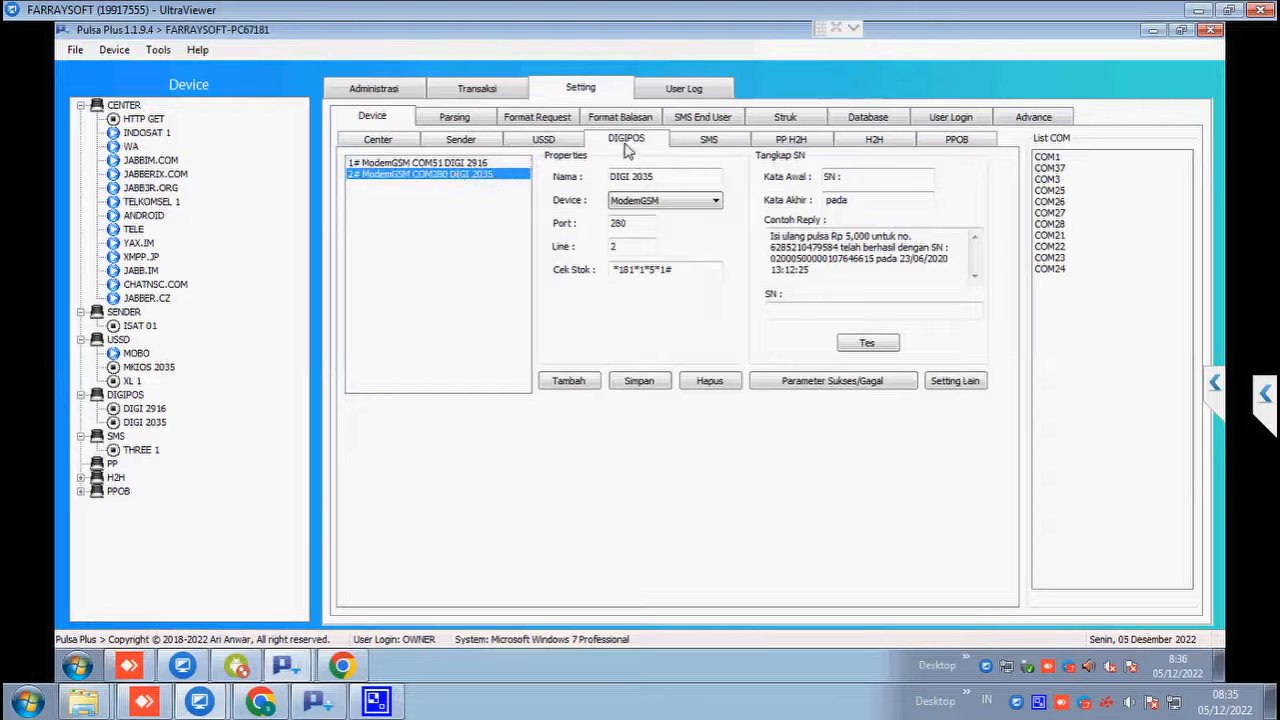
# Step: Select the THREE 1 SMS modem and review its device name, port 24 and destination number
pyautogui.click(708, 142)
pyautogui.click(477, 168)
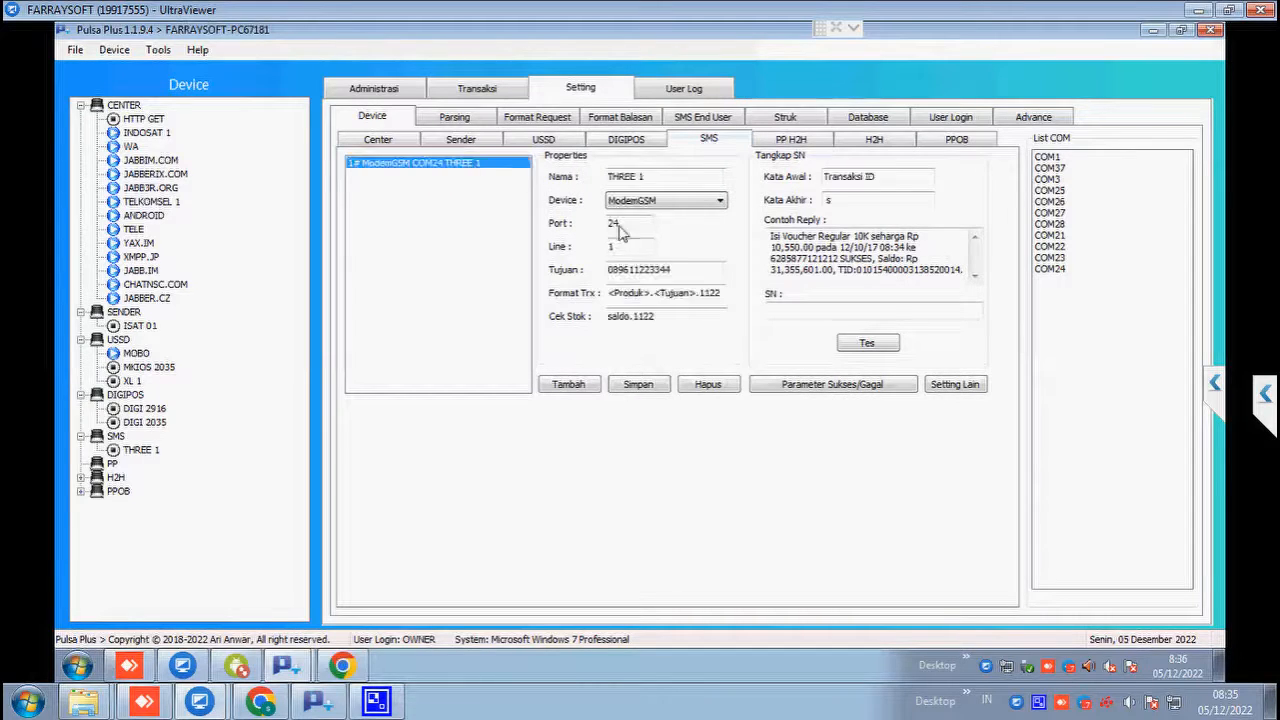
pyautogui.moveTo(672, 177); pyautogui.dragTo(588, 178)
pyautogui.click(682, 178)
pyautogui.moveTo(628, 224); pyautogui.dragTo(596, 226)
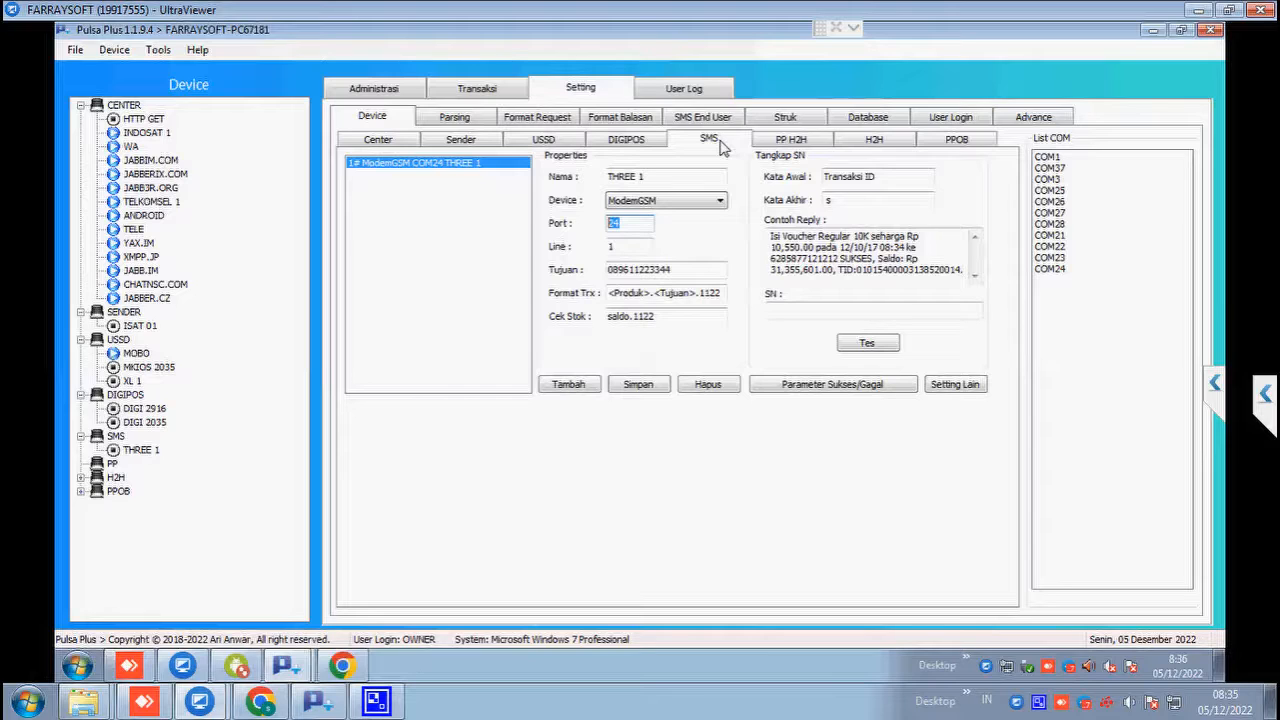
pyautogui.moveTo(701, 267); pyautogui.dragTo(727, 307)
# Step: Correct the Format Trx so it ends in 1122: <Produk>.<Tujuan>.1122
pyautogui.click(719, 293)
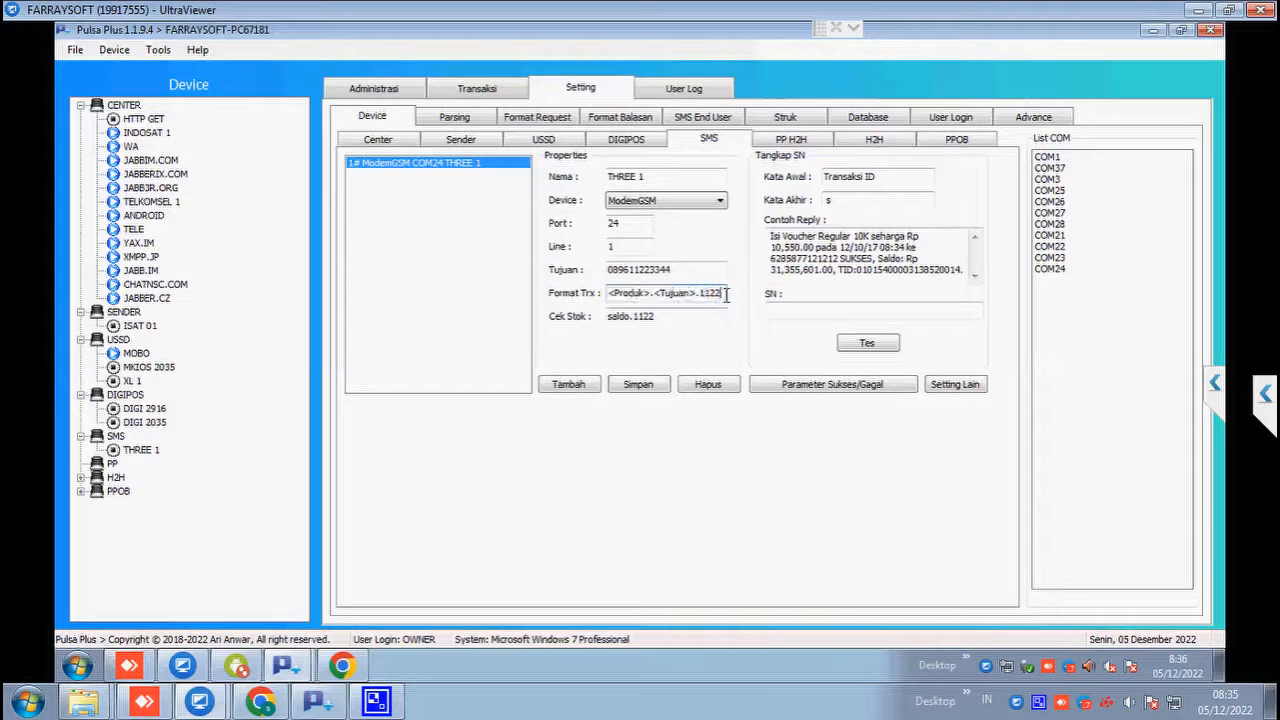
pyautogui.moveTo(713, 292); pyautogui.dragTo(721, 293)
pyautogui.click(722, 292)
pyautogui.press('BackSpace')
pyautogui.write('2')
# Step: Review the stock-check value saldo.1122 and the SN start and end word fields
pyautogui.moveTo(668, 317); pyautogui.dragTo(604, 316)
pyautogui.click(621, 317)
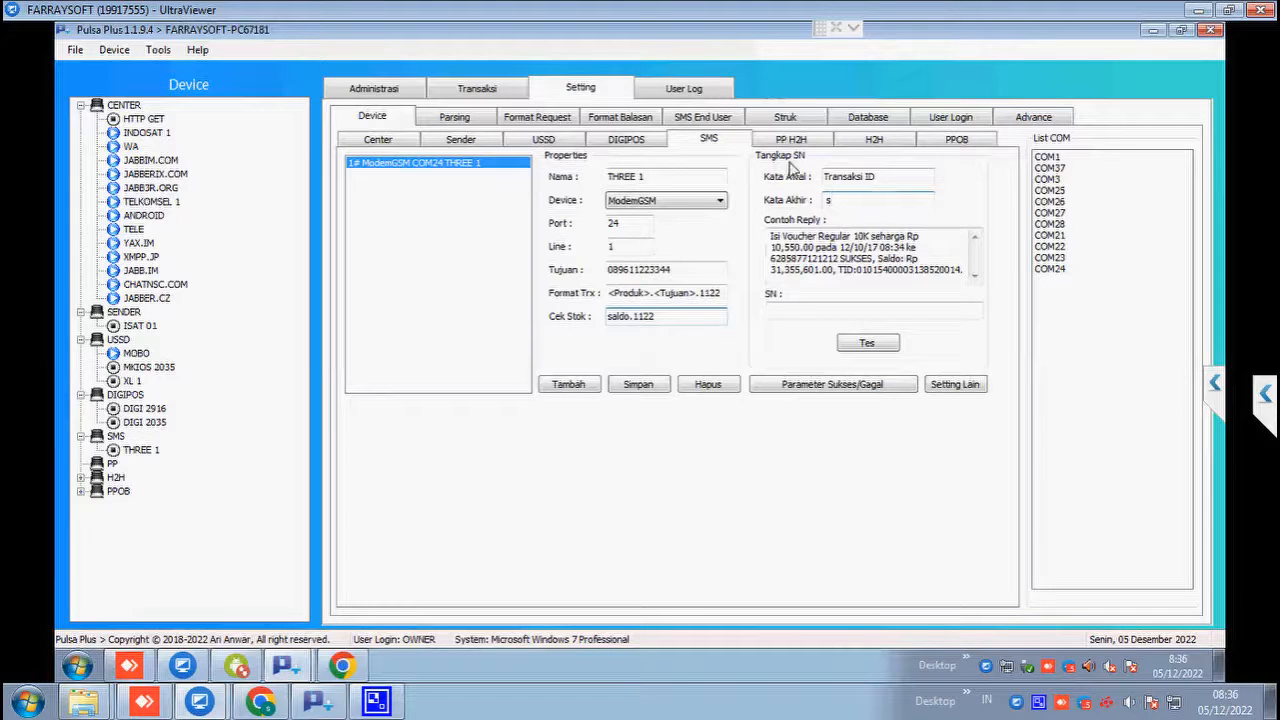
pyautogui.click(901, 176)
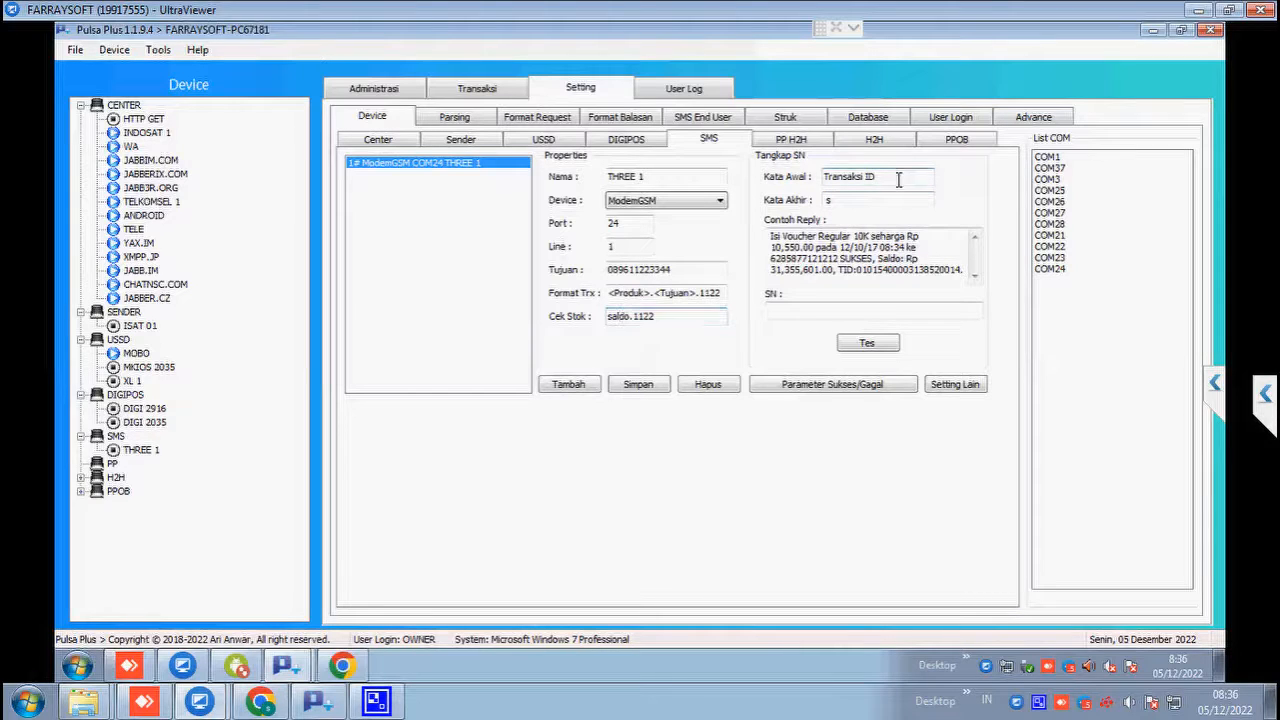
pyautogui.click(842, 206)
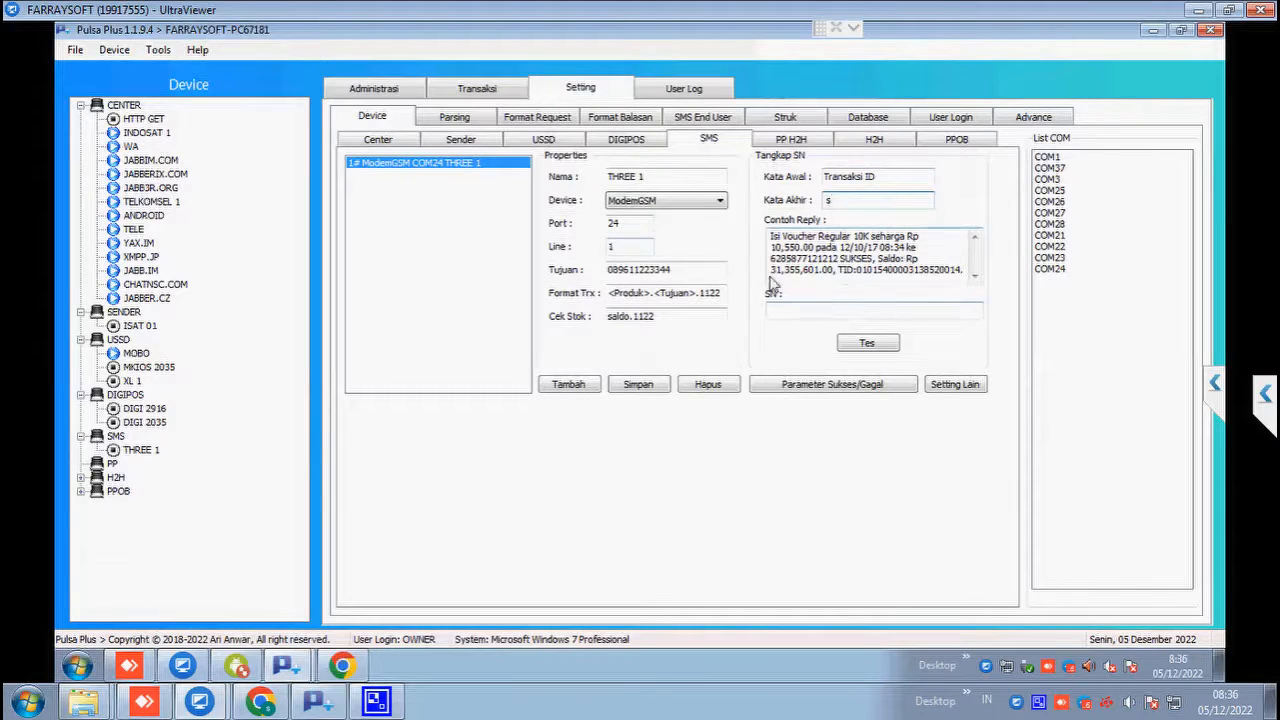
pyautogui.click(832, 389)
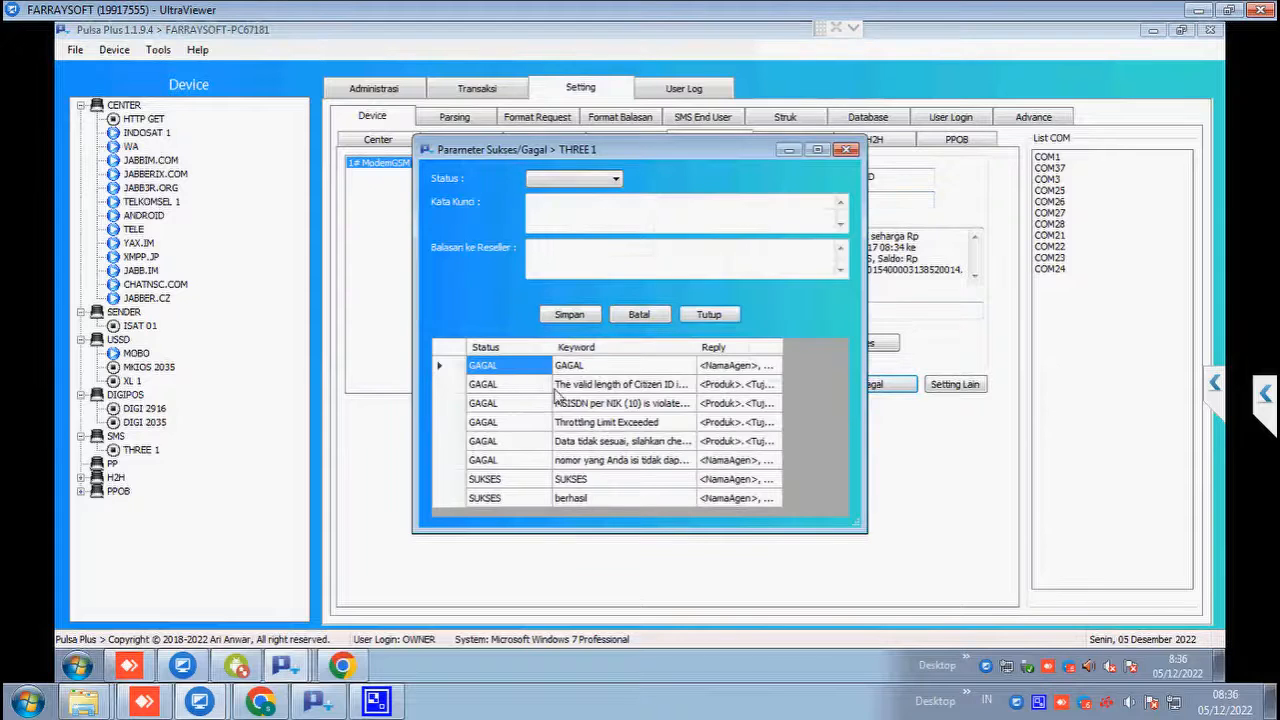
pyautogui.click(548, 422)
pyautogui.moveTo(629, 152); pyautogui.dragTo(562, 201)
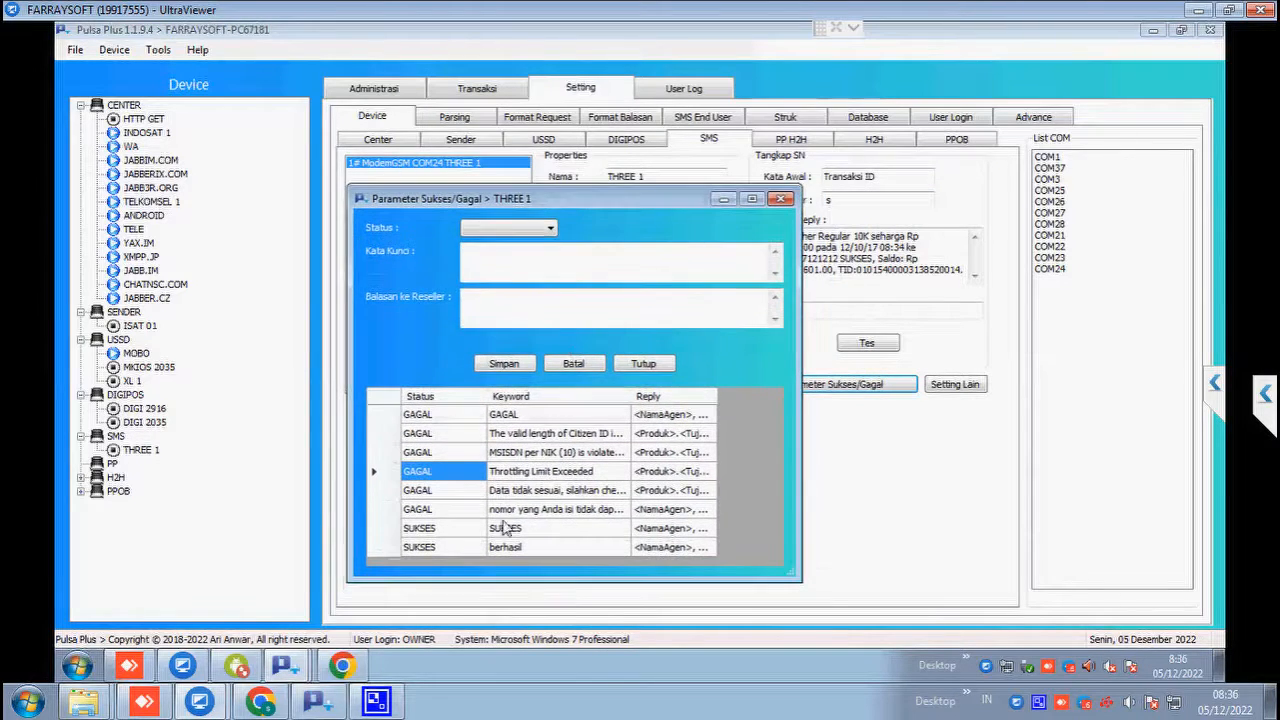
pyautogui.click(451, 547)
pyautogui.click(452, 530)
pyautogui.click(456, 515)
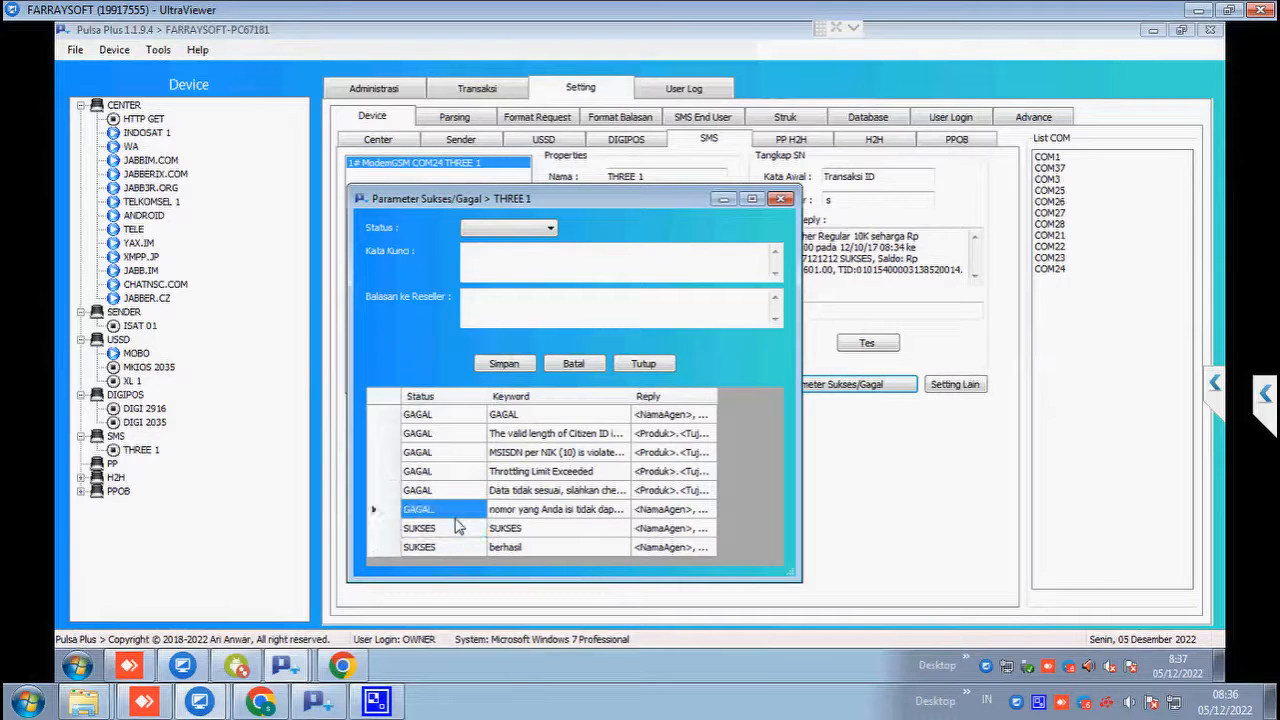
pyautogui.click(447, 490)
pyautogui.click(643, 363)
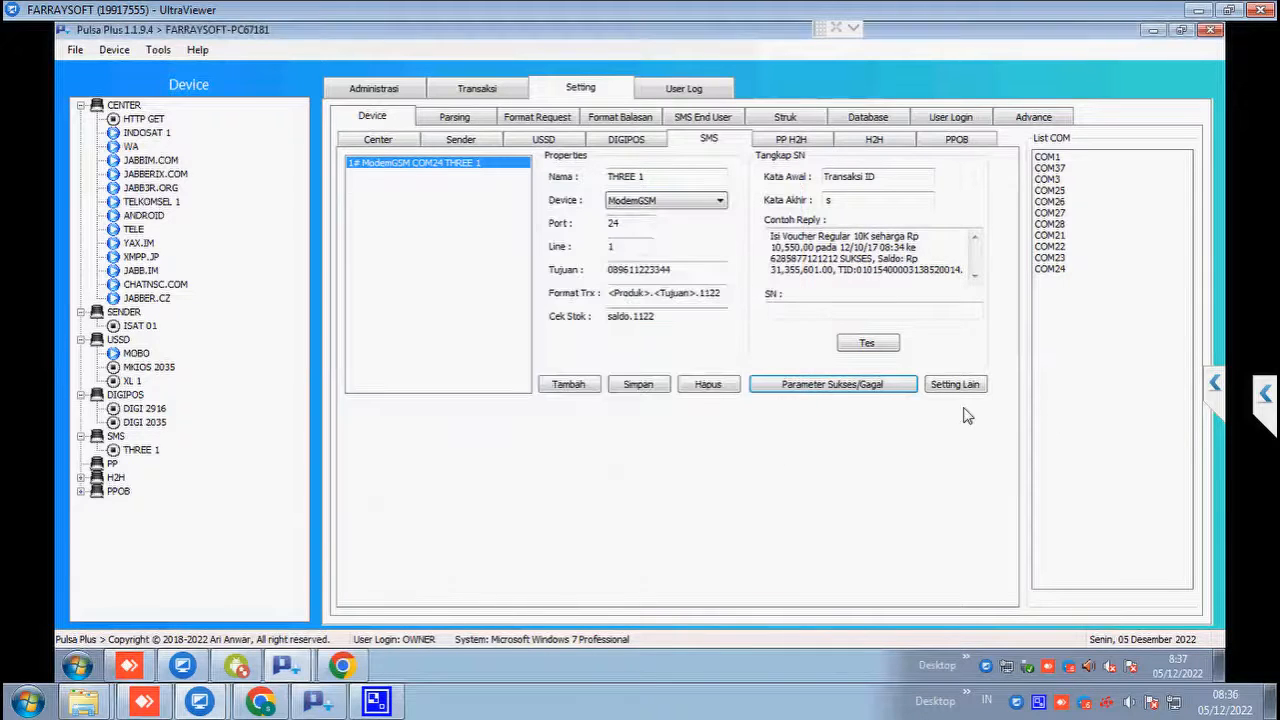
pyautogui.click(955, 388)
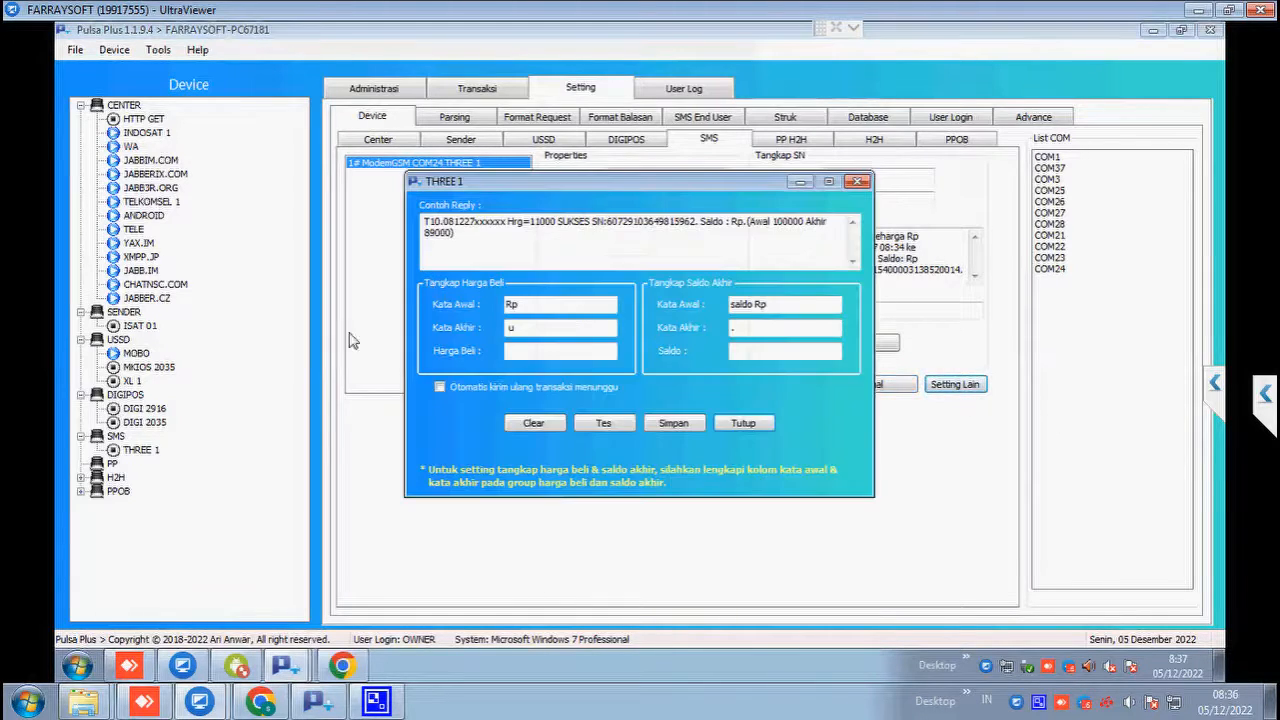
pyautogui.click(743, 423)
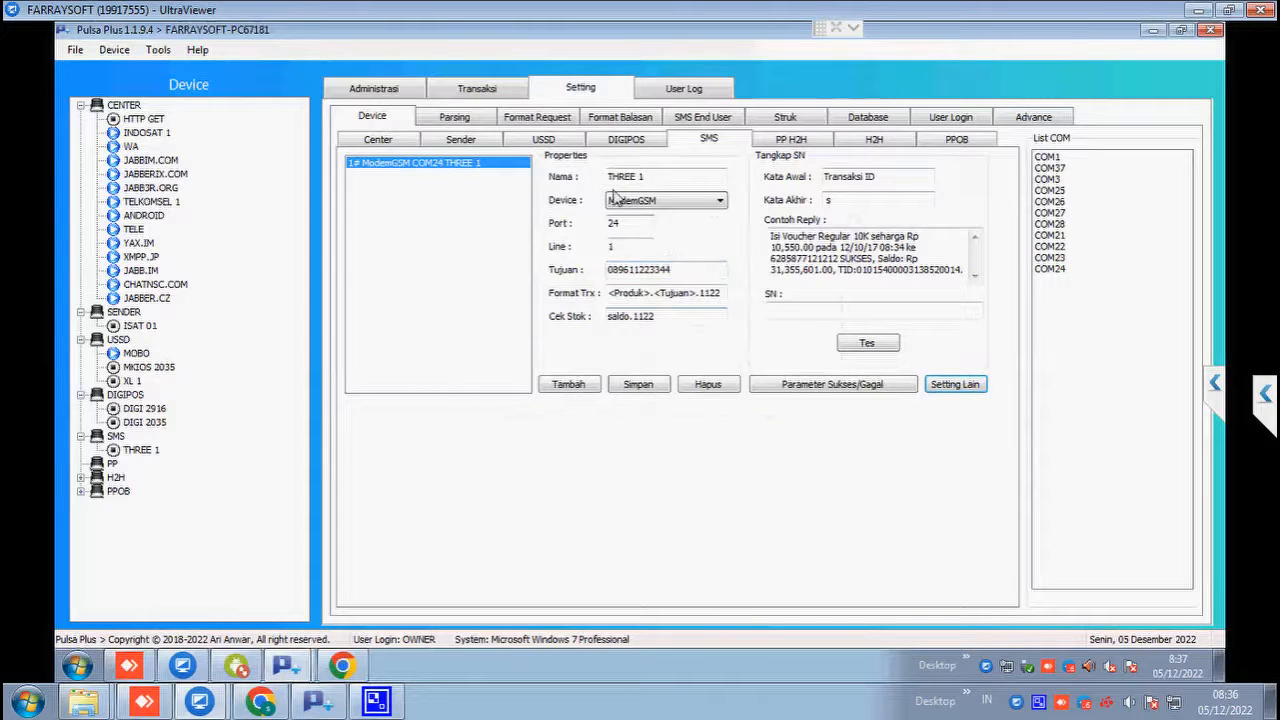
# Step: Cycle through the USSD, DIGIPOS and SMS tabs, ending on USSD with MOBO's settings
pyautogui.click(563, 144)
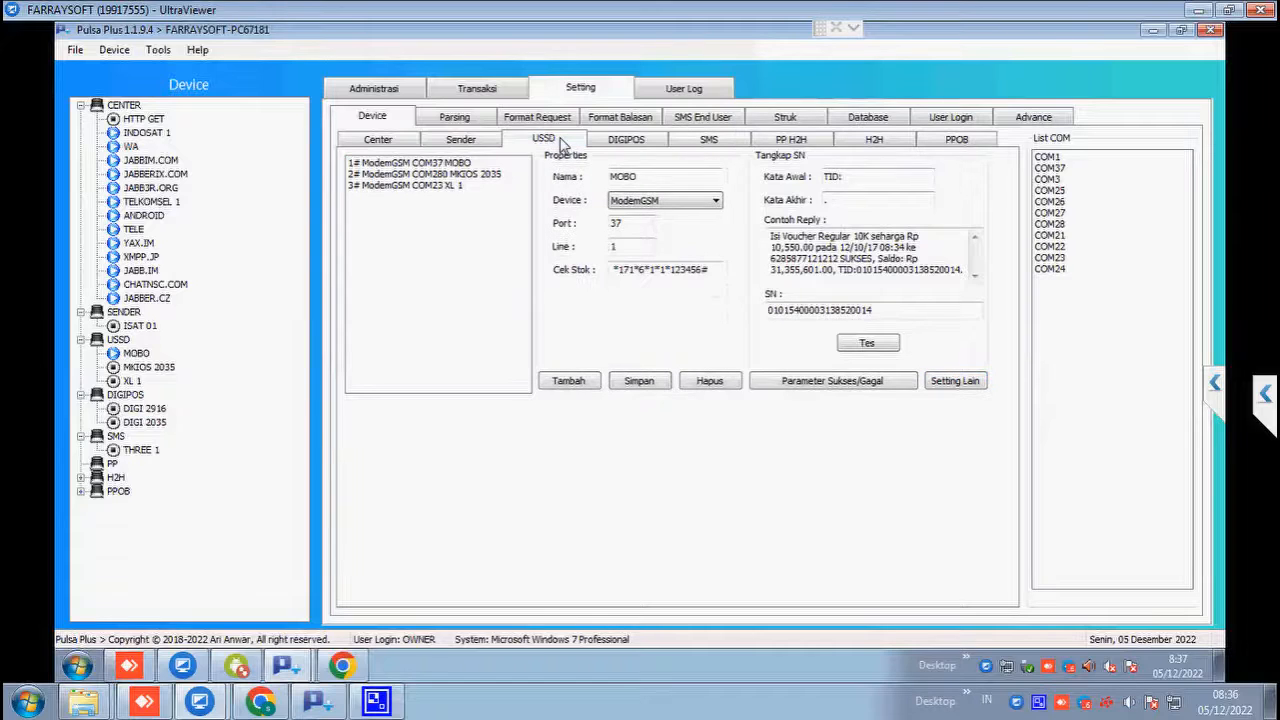
pyautogui.click(615, 143)
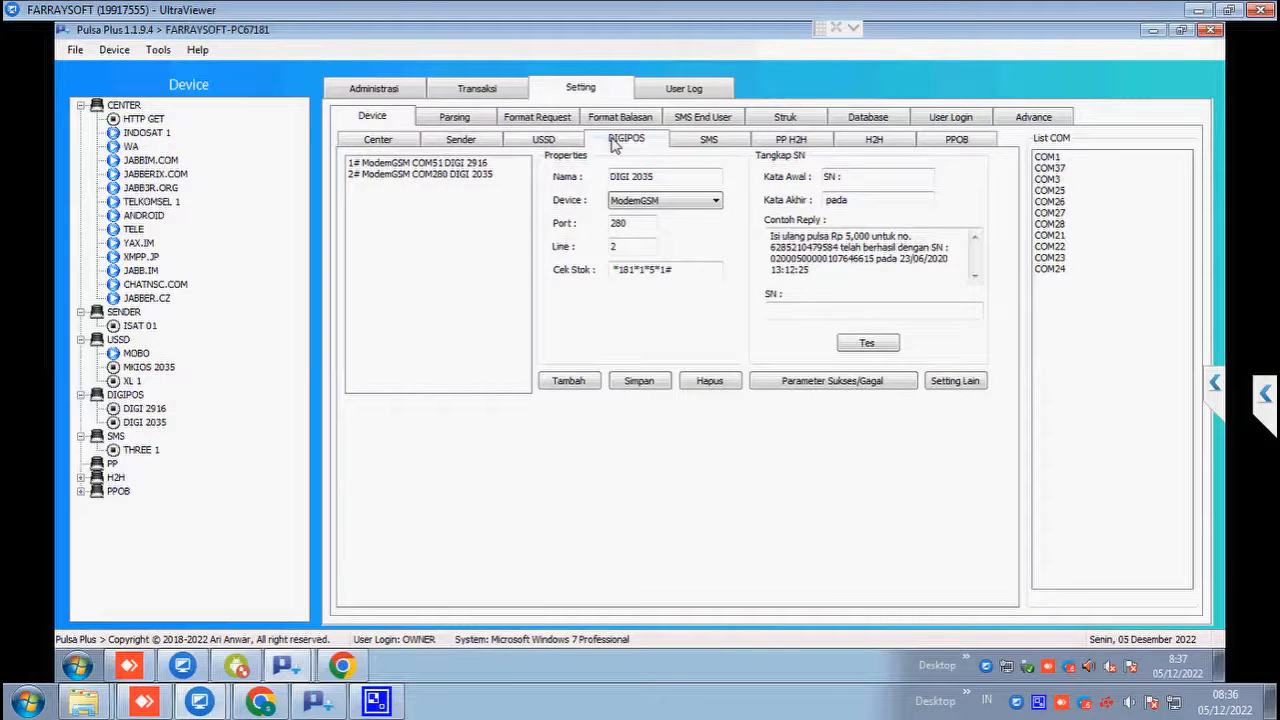
pyautogui.click(702, 146)
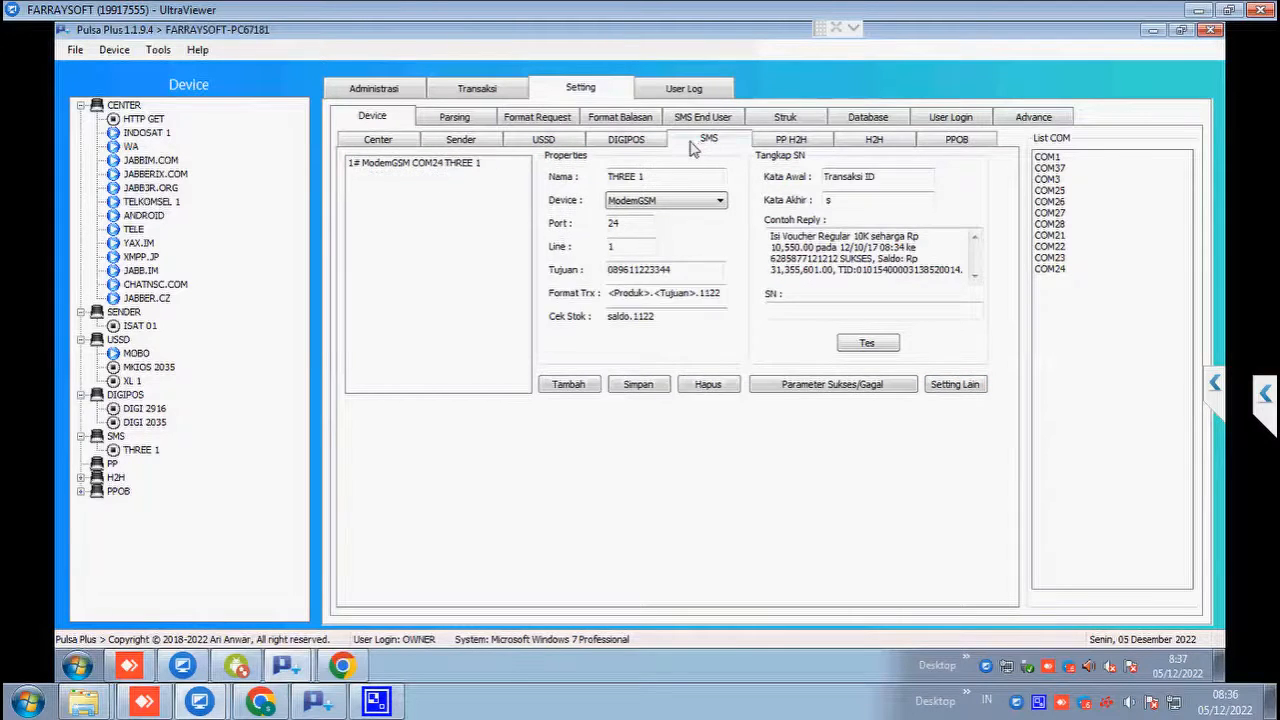
pyautogui.click(555, 143)
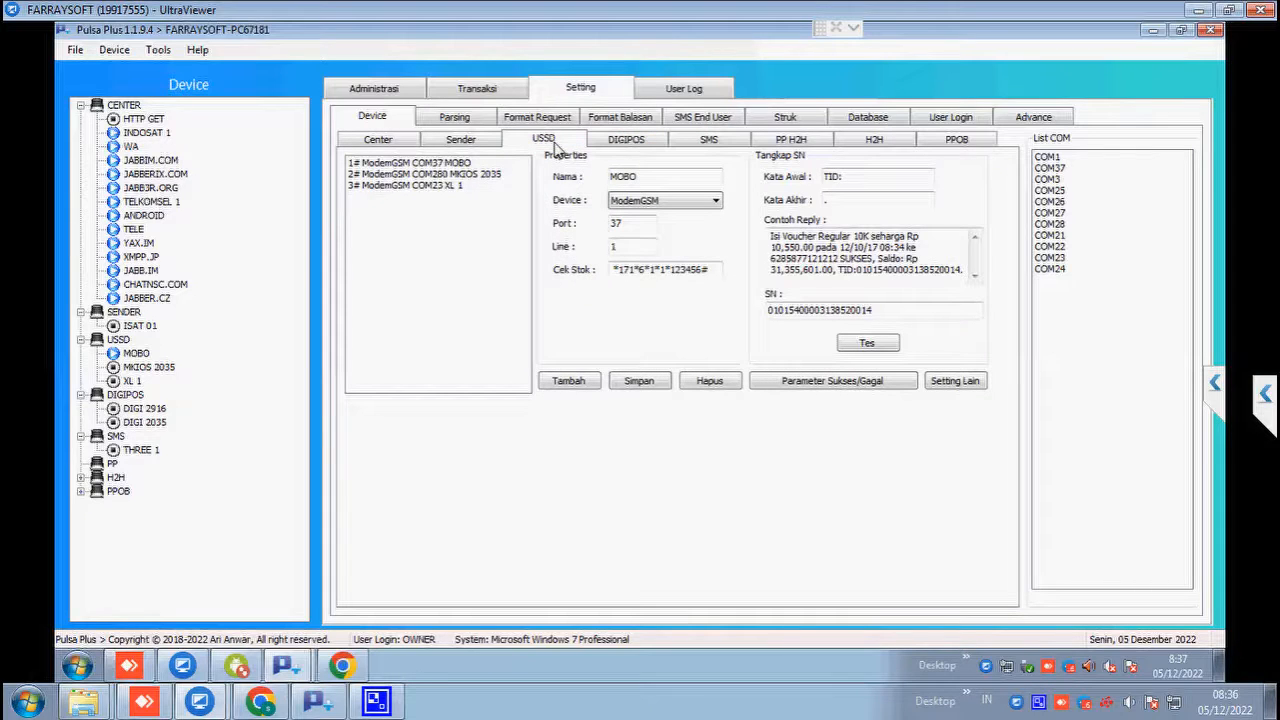